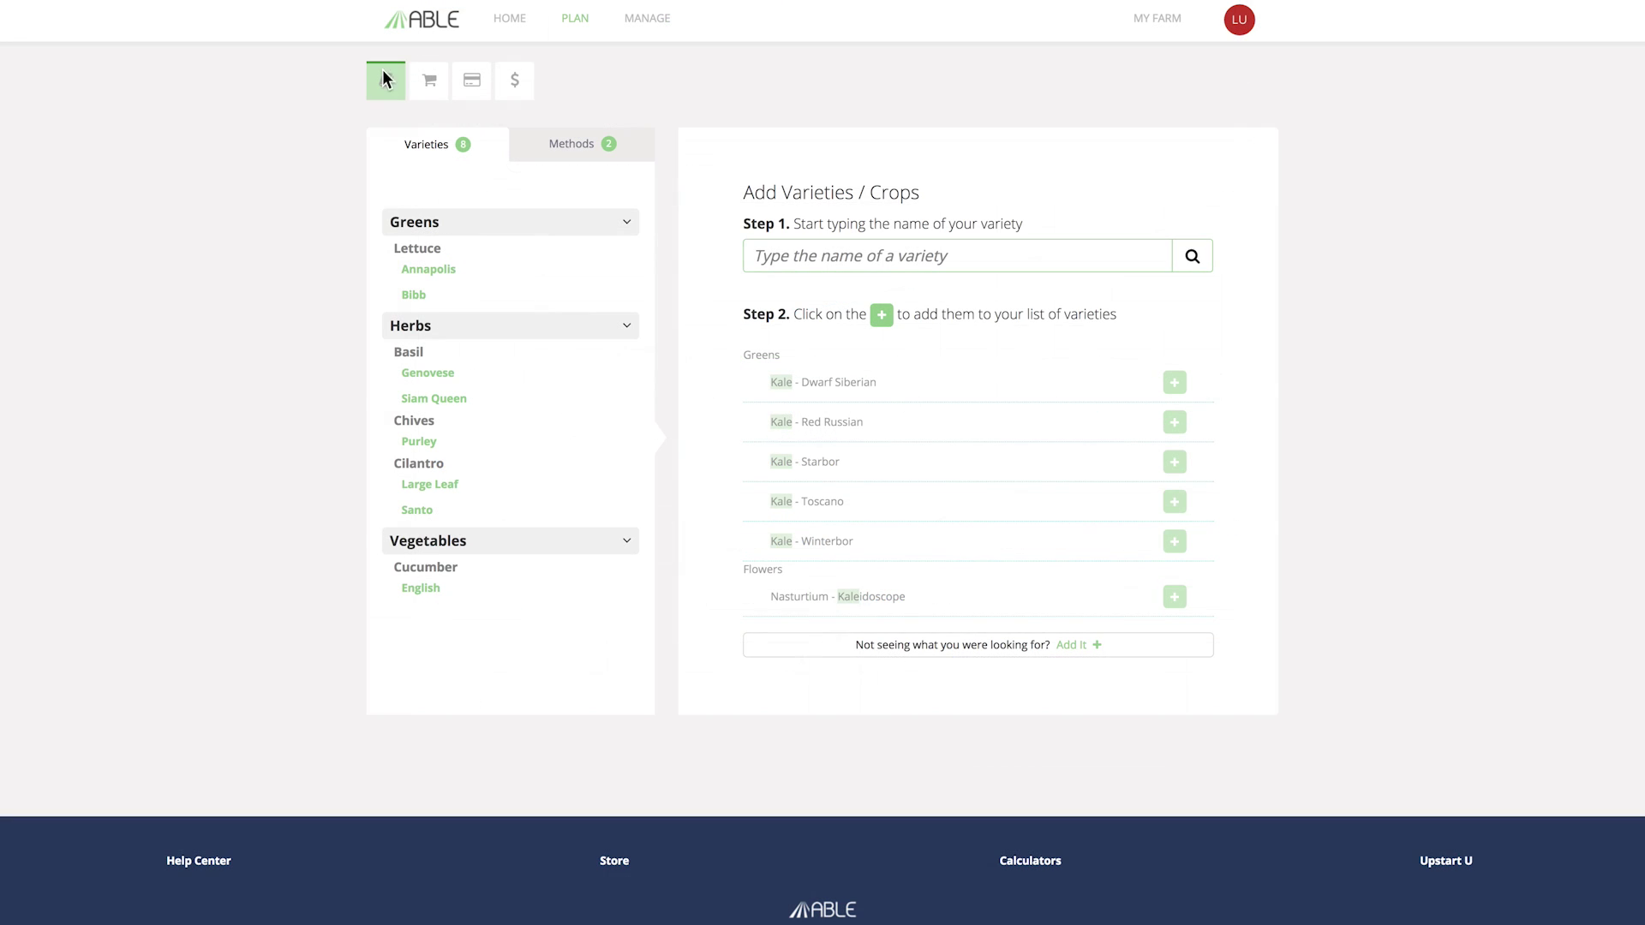
Search 'rain', add Chard - Rainbow, and open its Rainbow / Side Lot Greenhouse growing settings
type("rain")
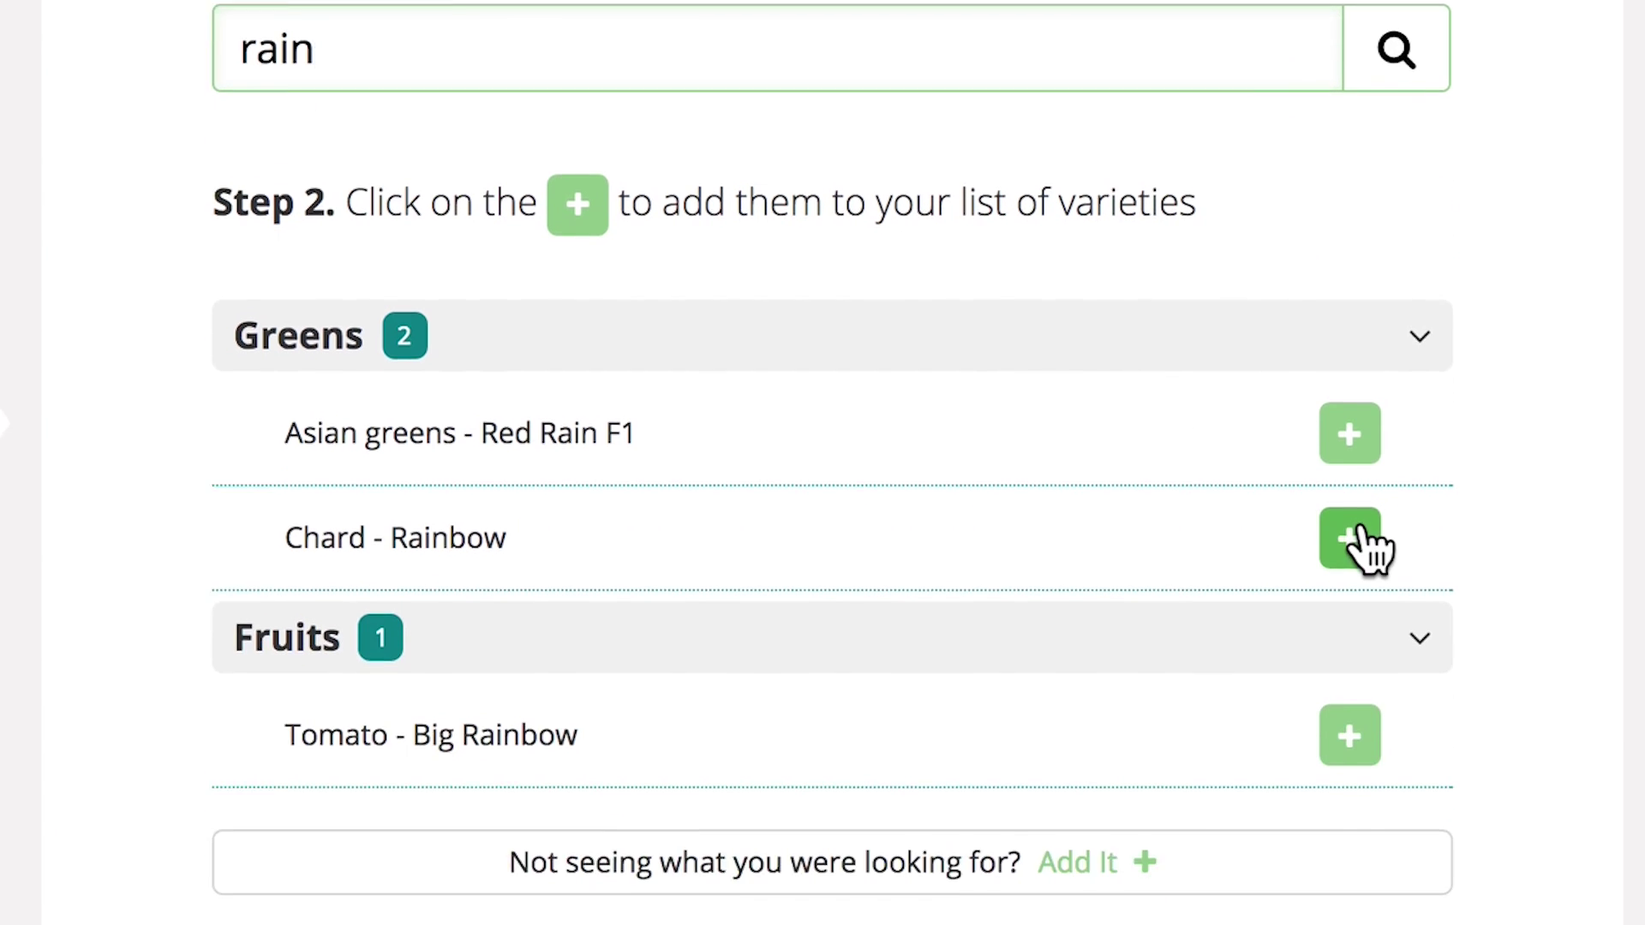
left_click(1364, 420)
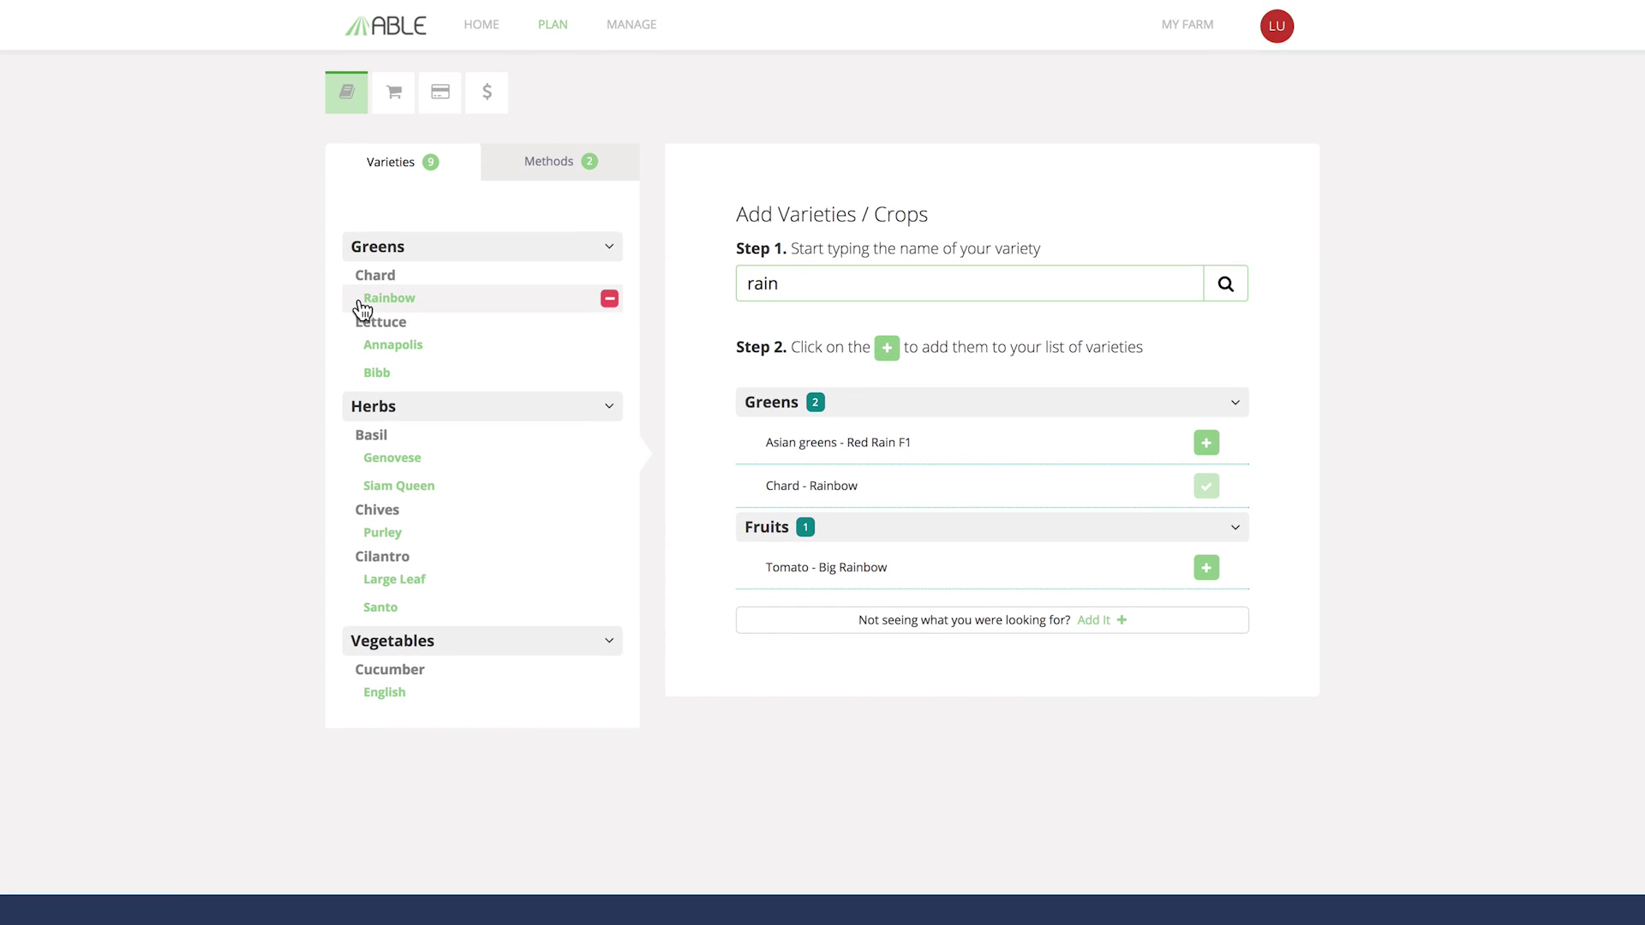
left_click(363, 301)
left_click(1246, 295)
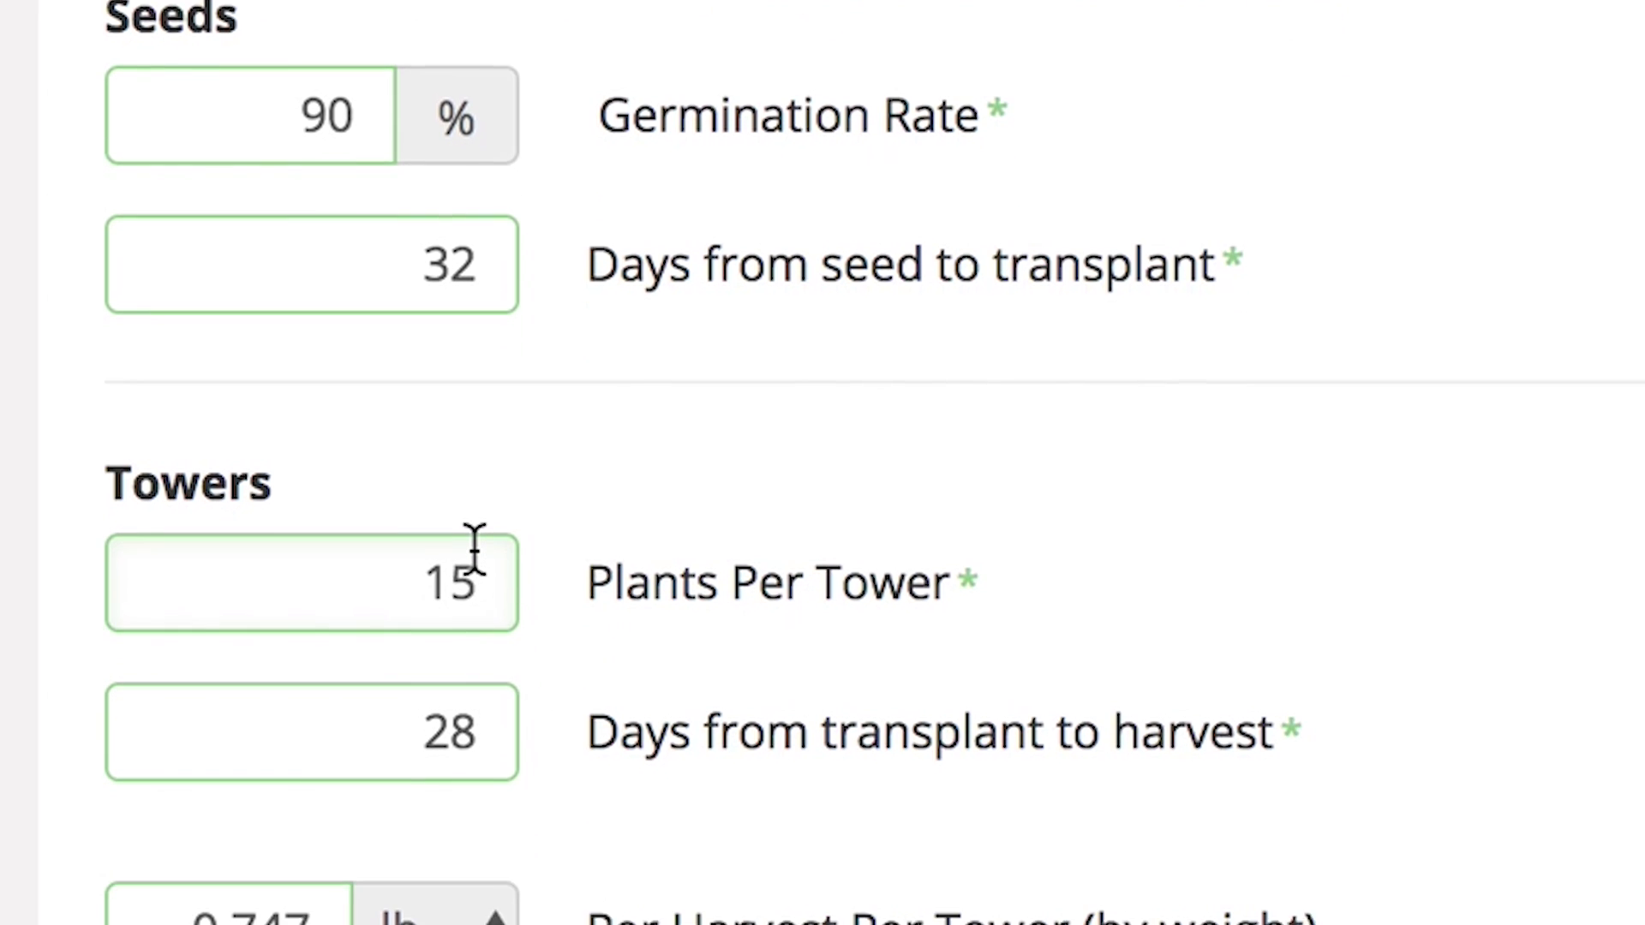
Change Rainbow chard's Plants Per Tower value from 15 to 13
left_click(476, 719)
key("BackSpace")
key("BackSpace")
type("13")
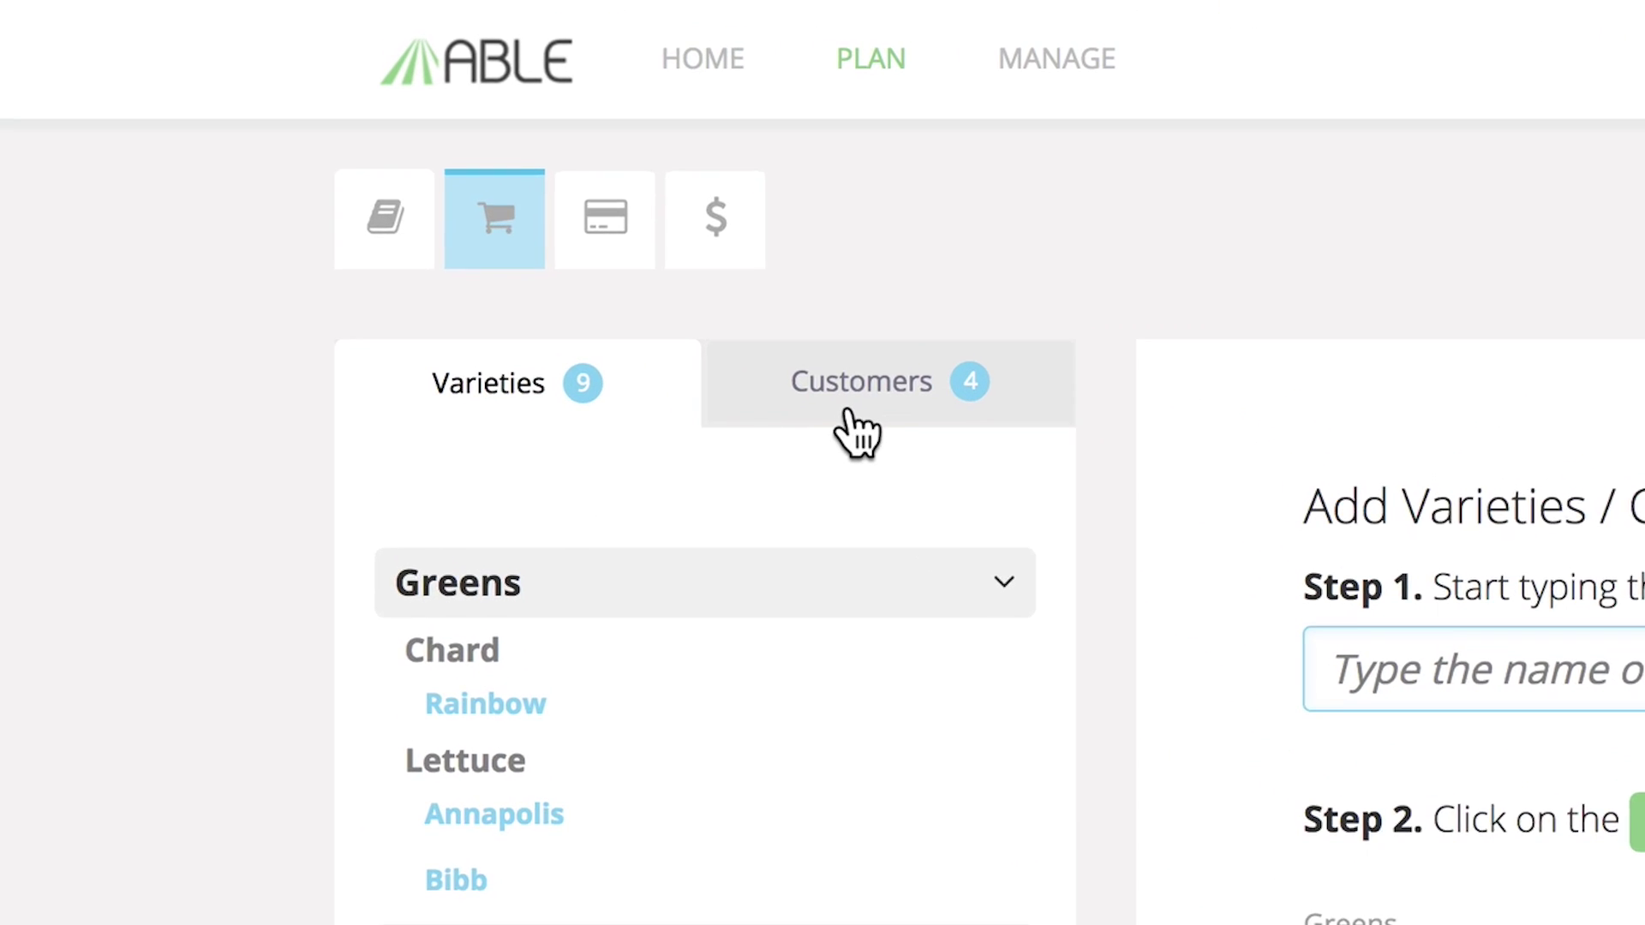
On the Customers list, set the customer's weekly Genovese basil quantity to 80
left_click(857, 428)
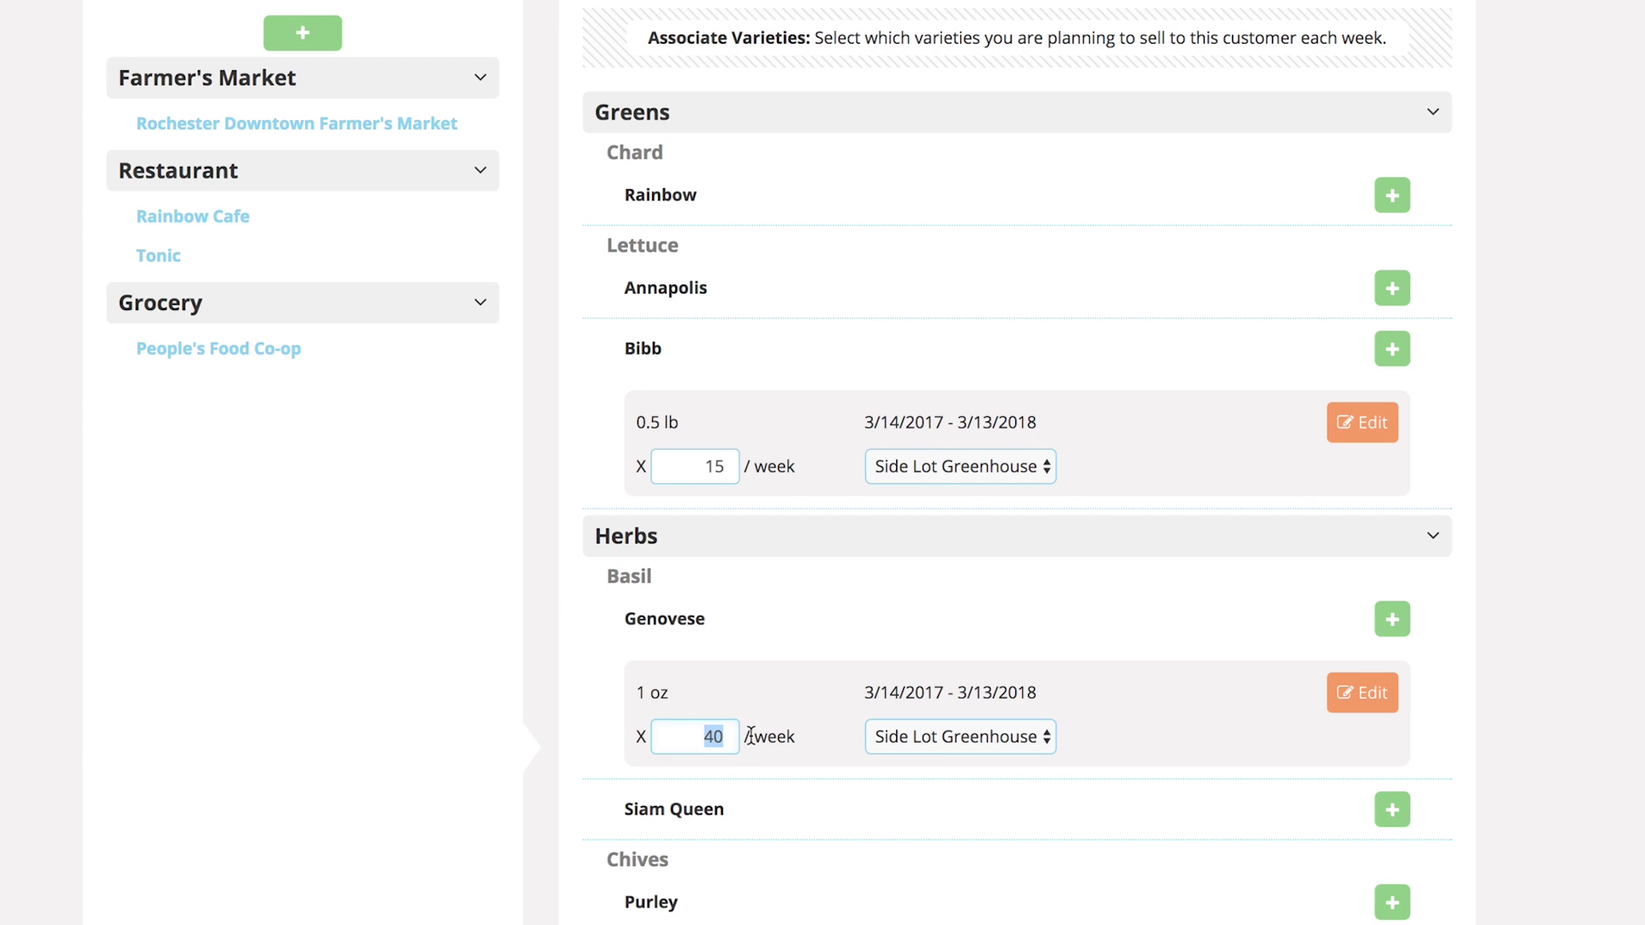
type("0")
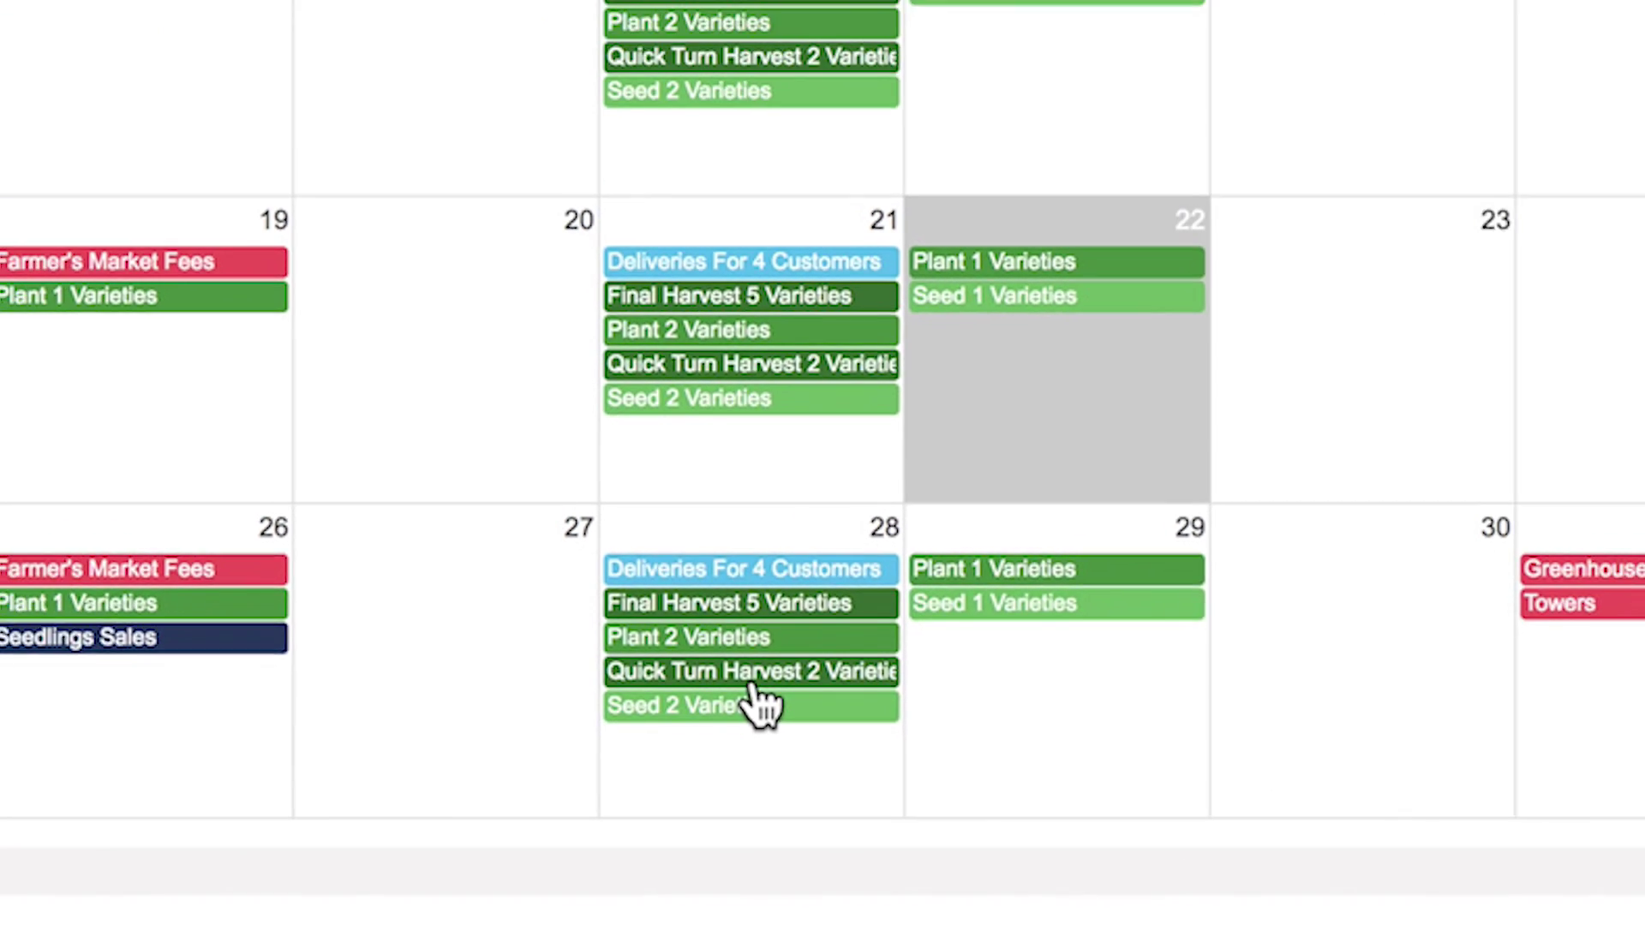
View the Quick Turn Harvest 2 Varieties entry on the calendar
left_click(697, 817)
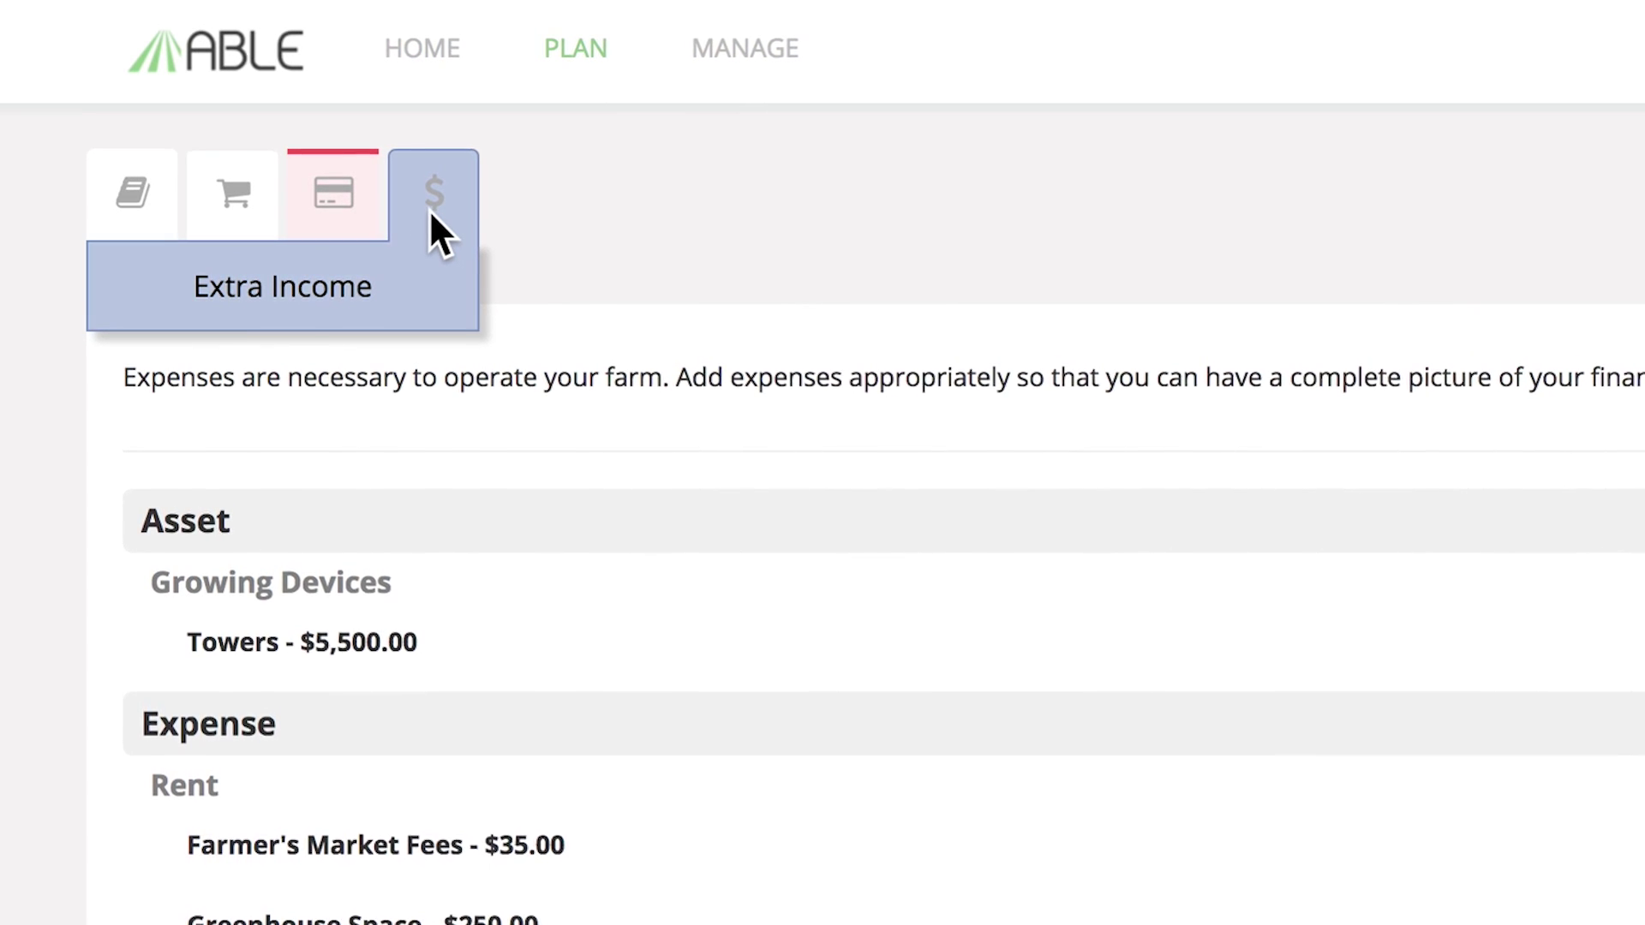
Add a Sales Revenue extra income entry named Infused Olive Oil with amount $100
left_click(430, 215)
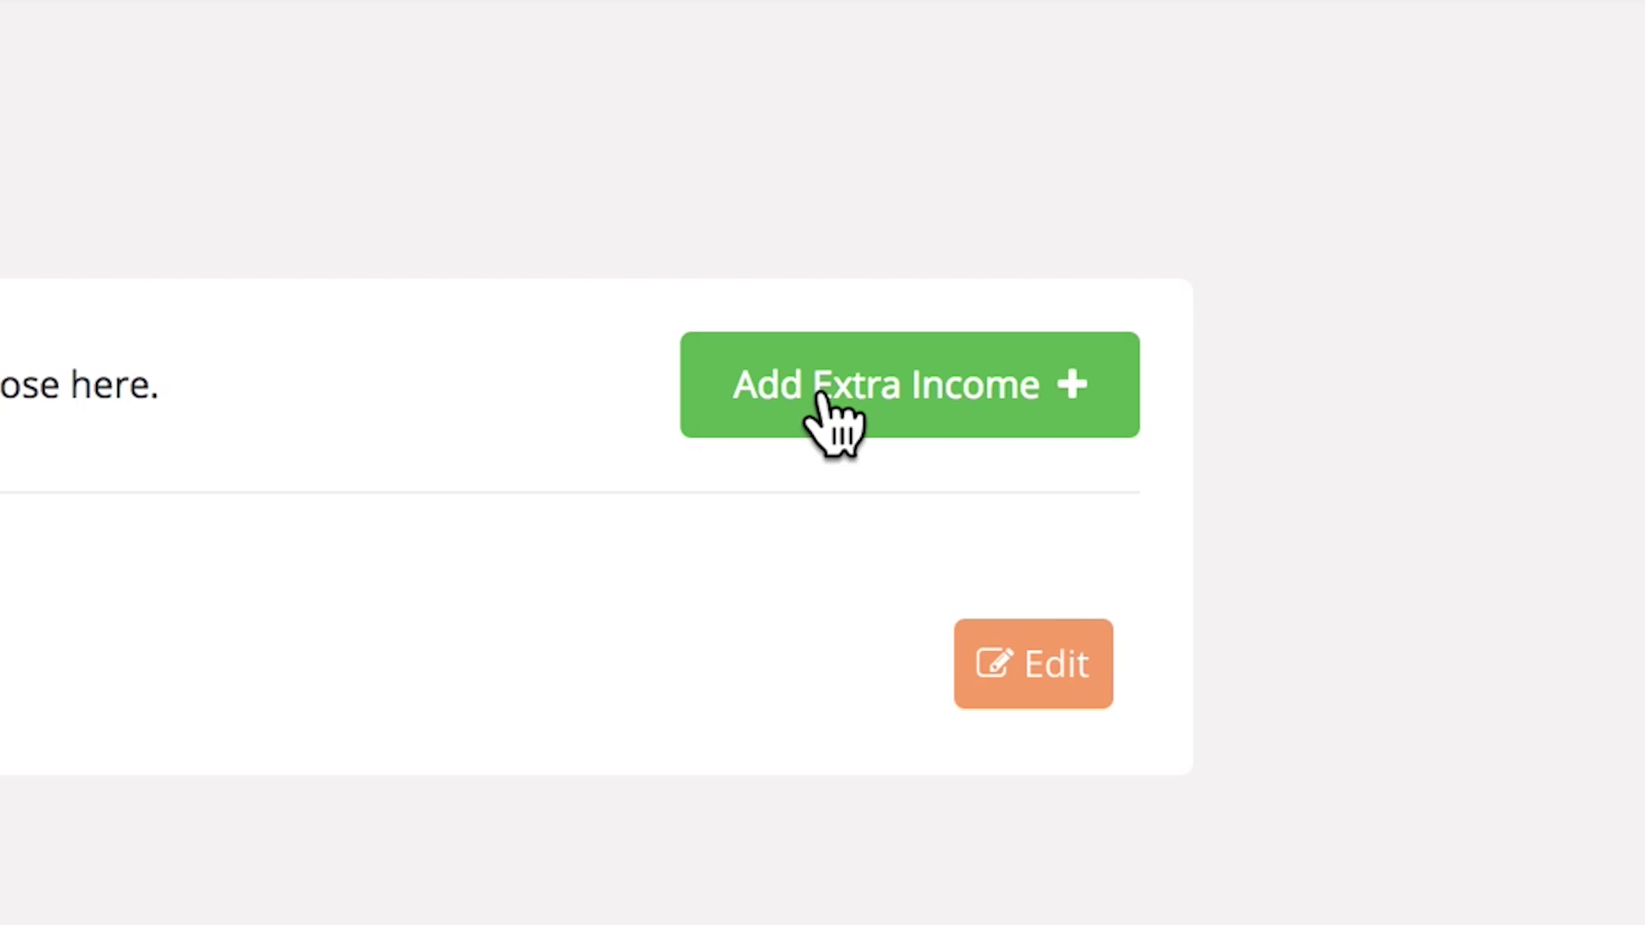
left_click(819, 399)
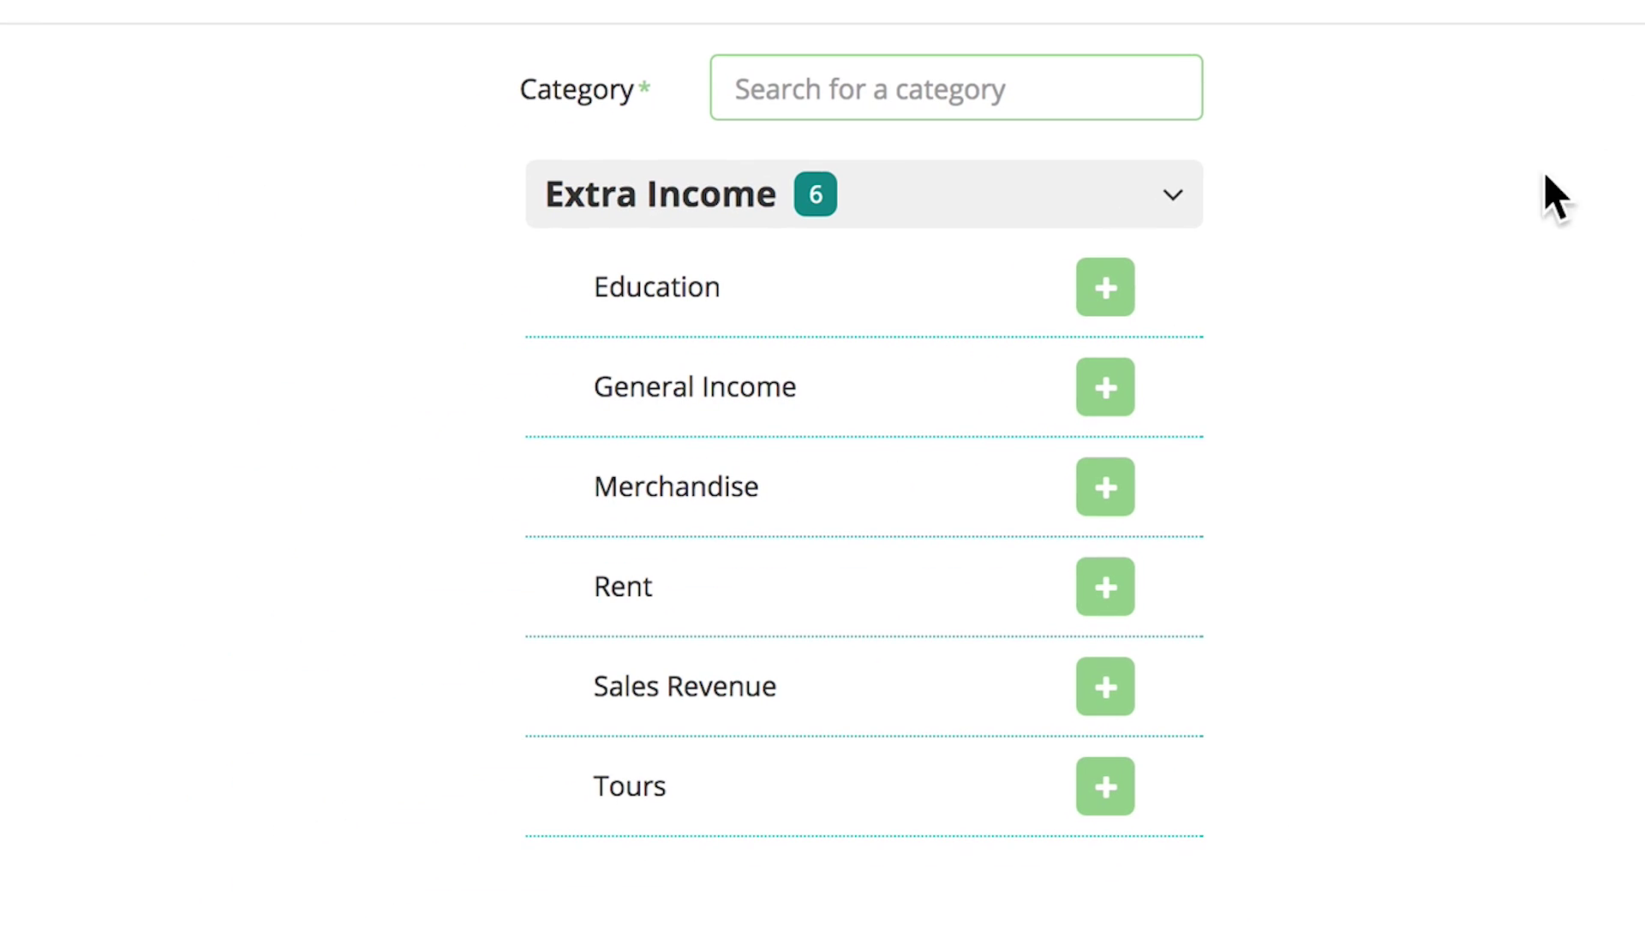
left_click(1102, 685)
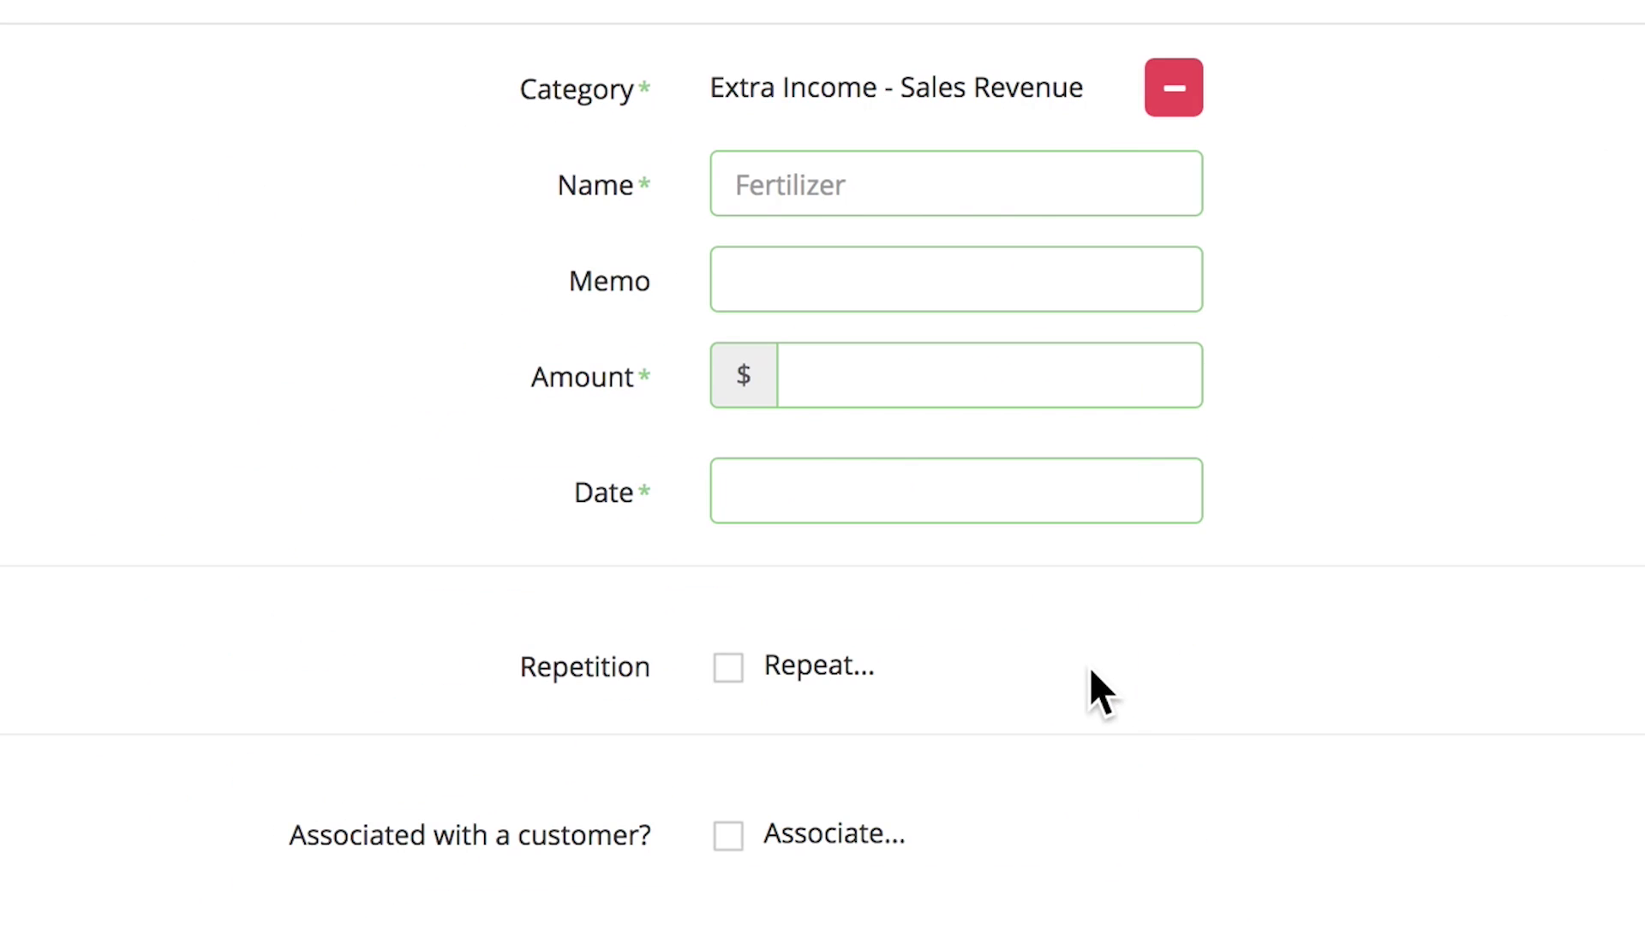
left_click(812, 190)
type("Infused Oliv")
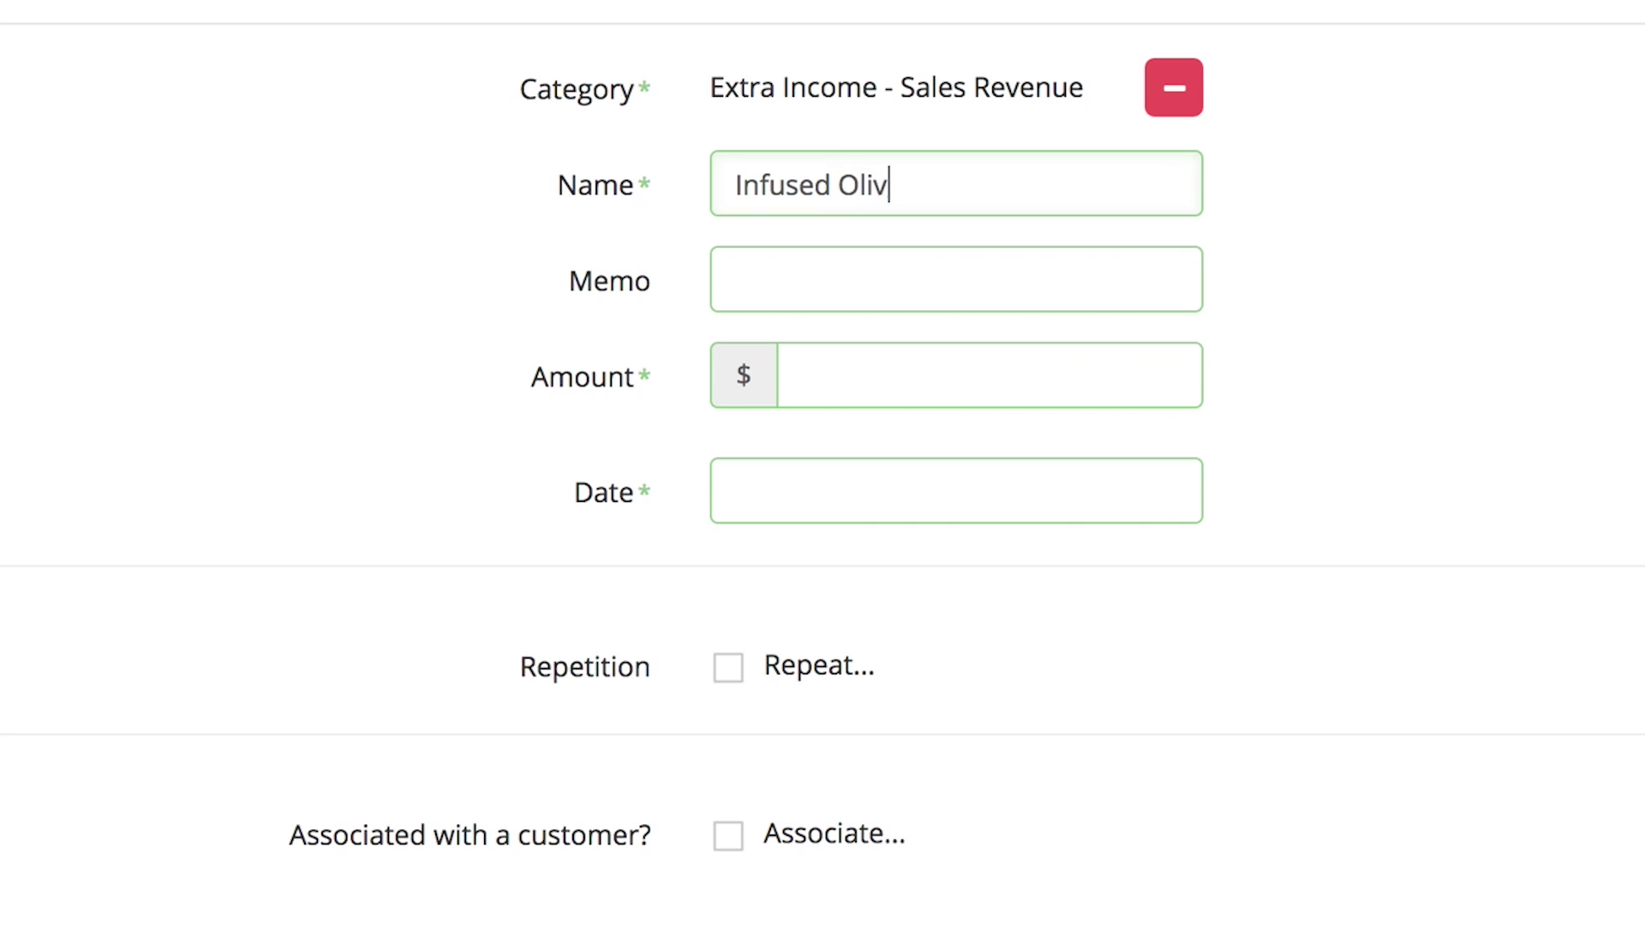
key("Tab")
key("Tab")
type("0")
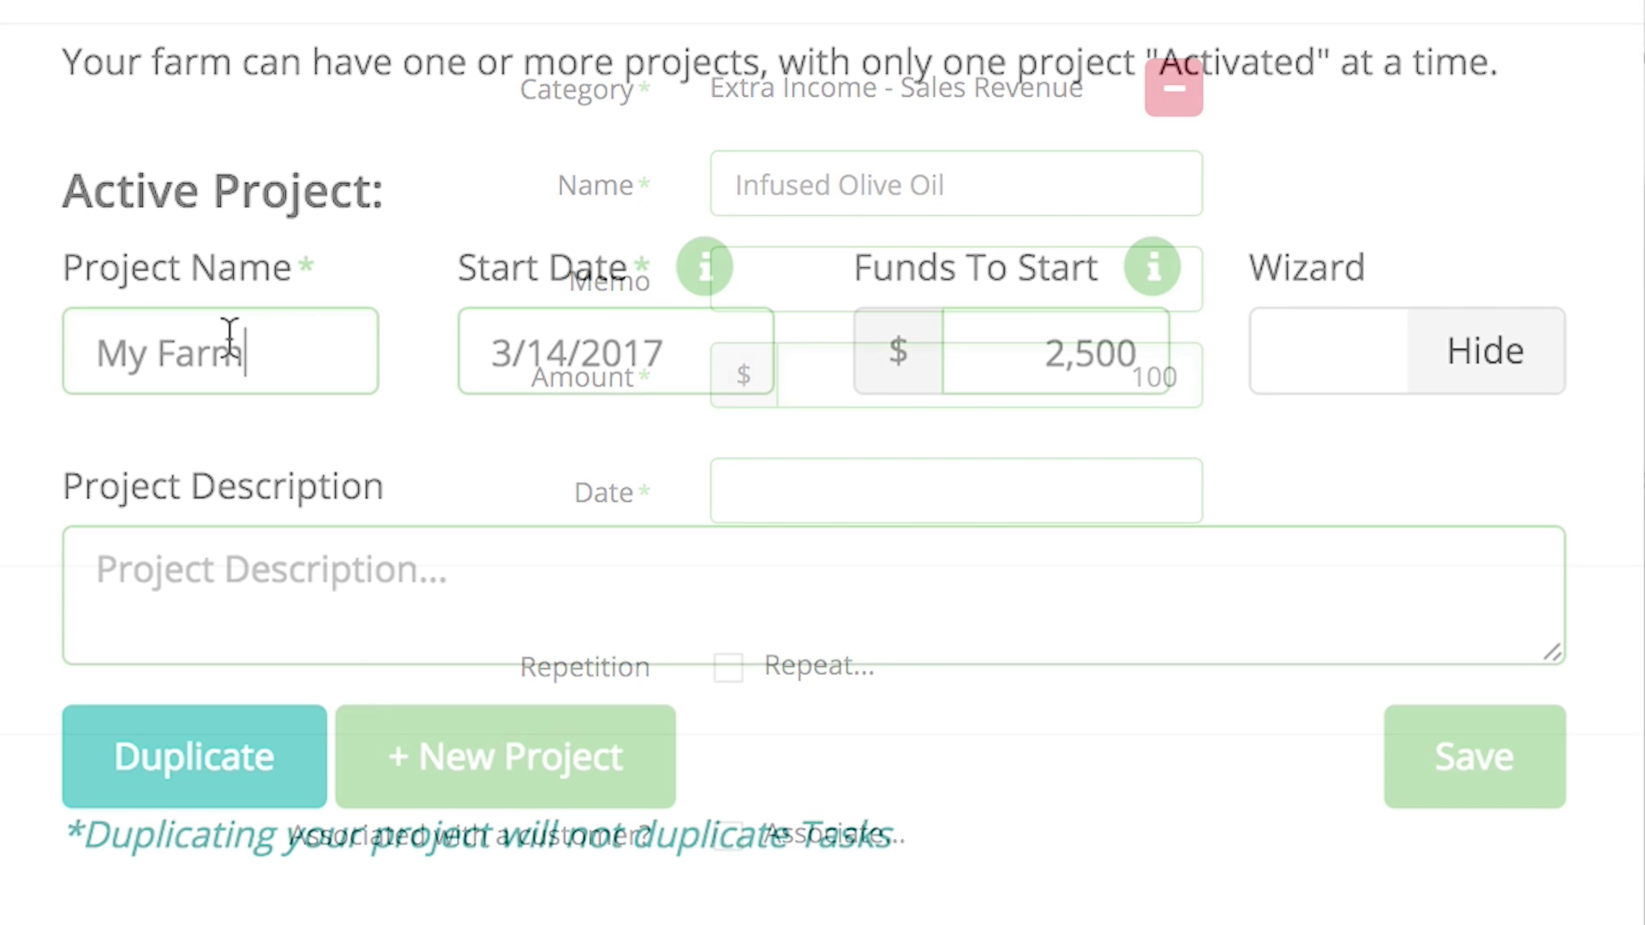
type("Her")
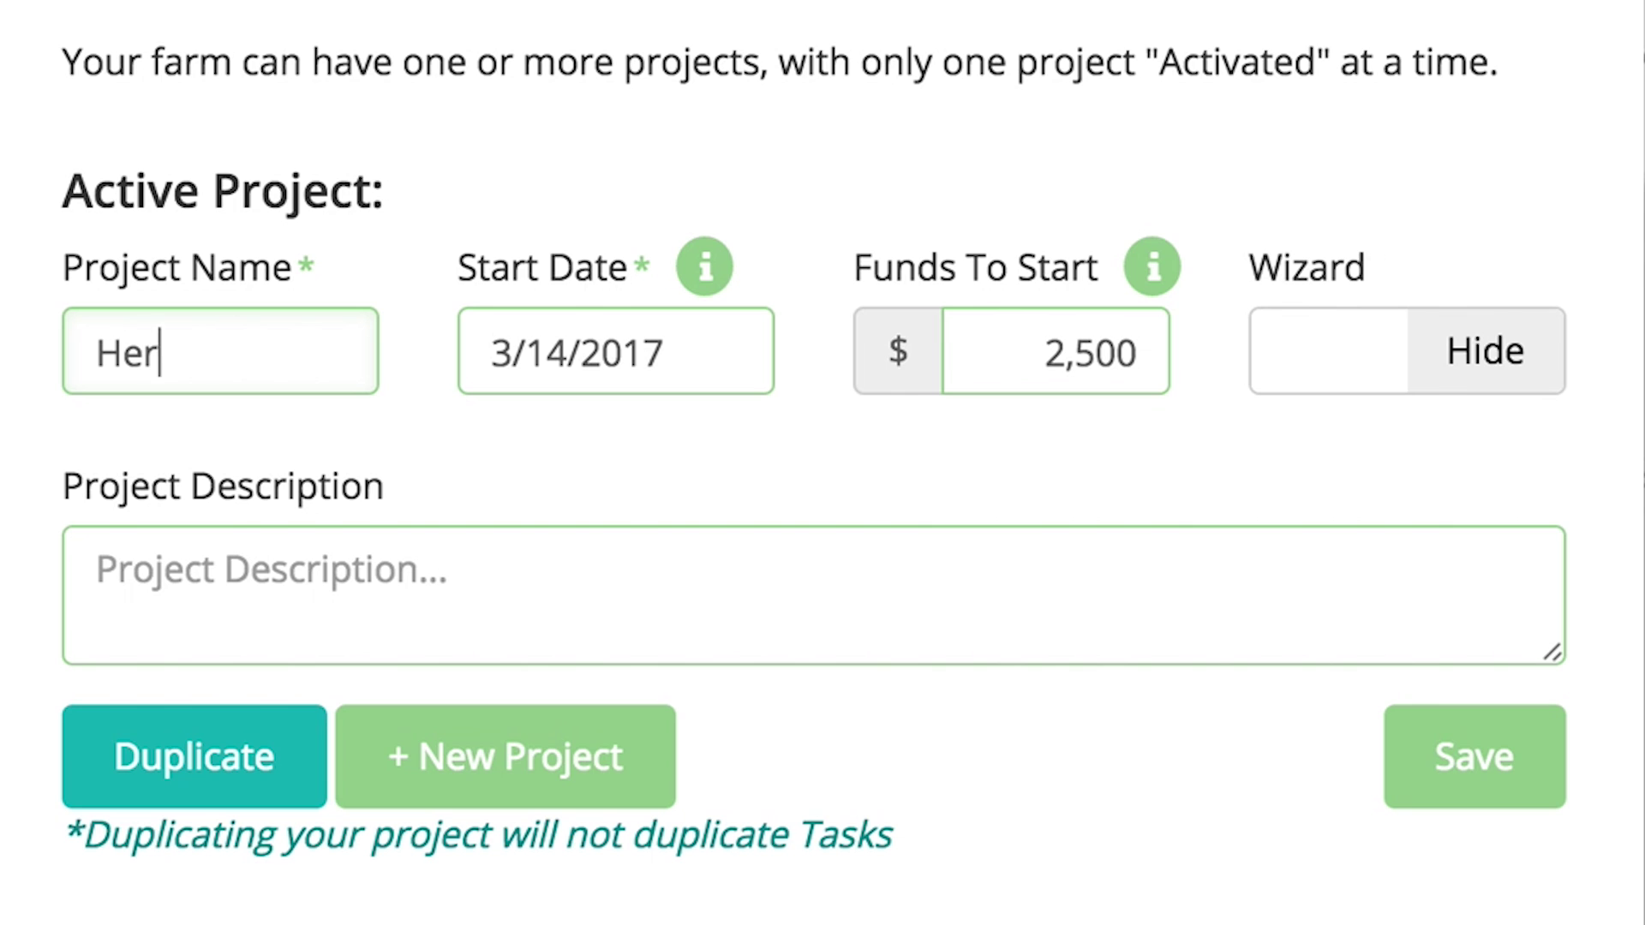
type("b Farm")
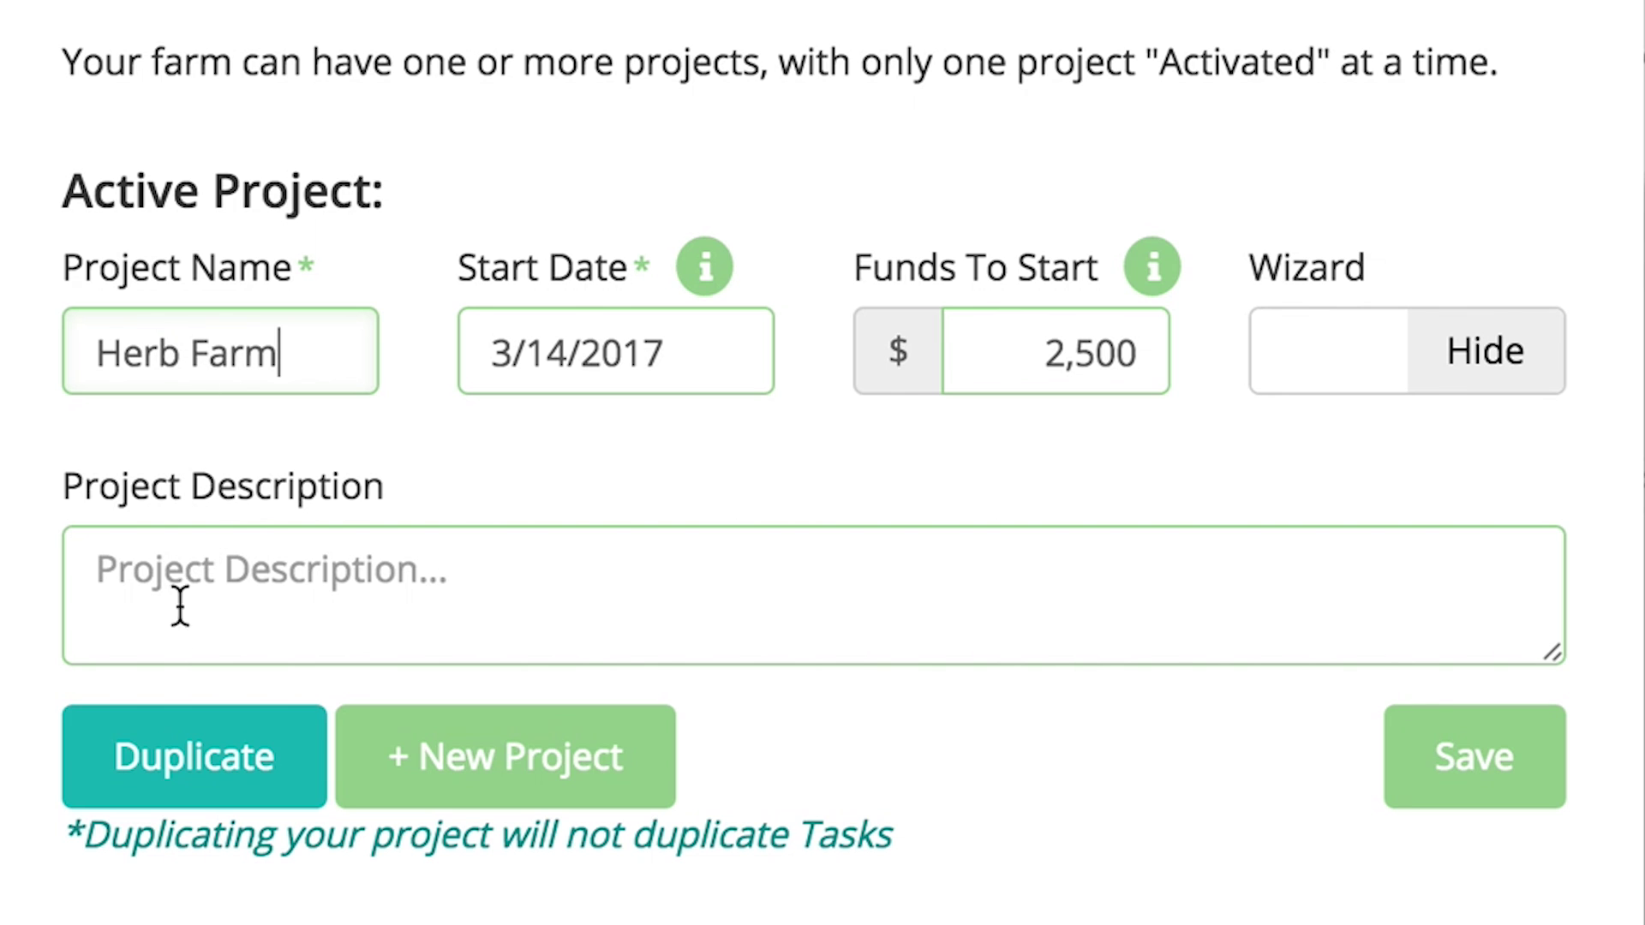
Save the Herb Farm project with a duplicate among inactive projects, then close the editor
left_click(184, 784)
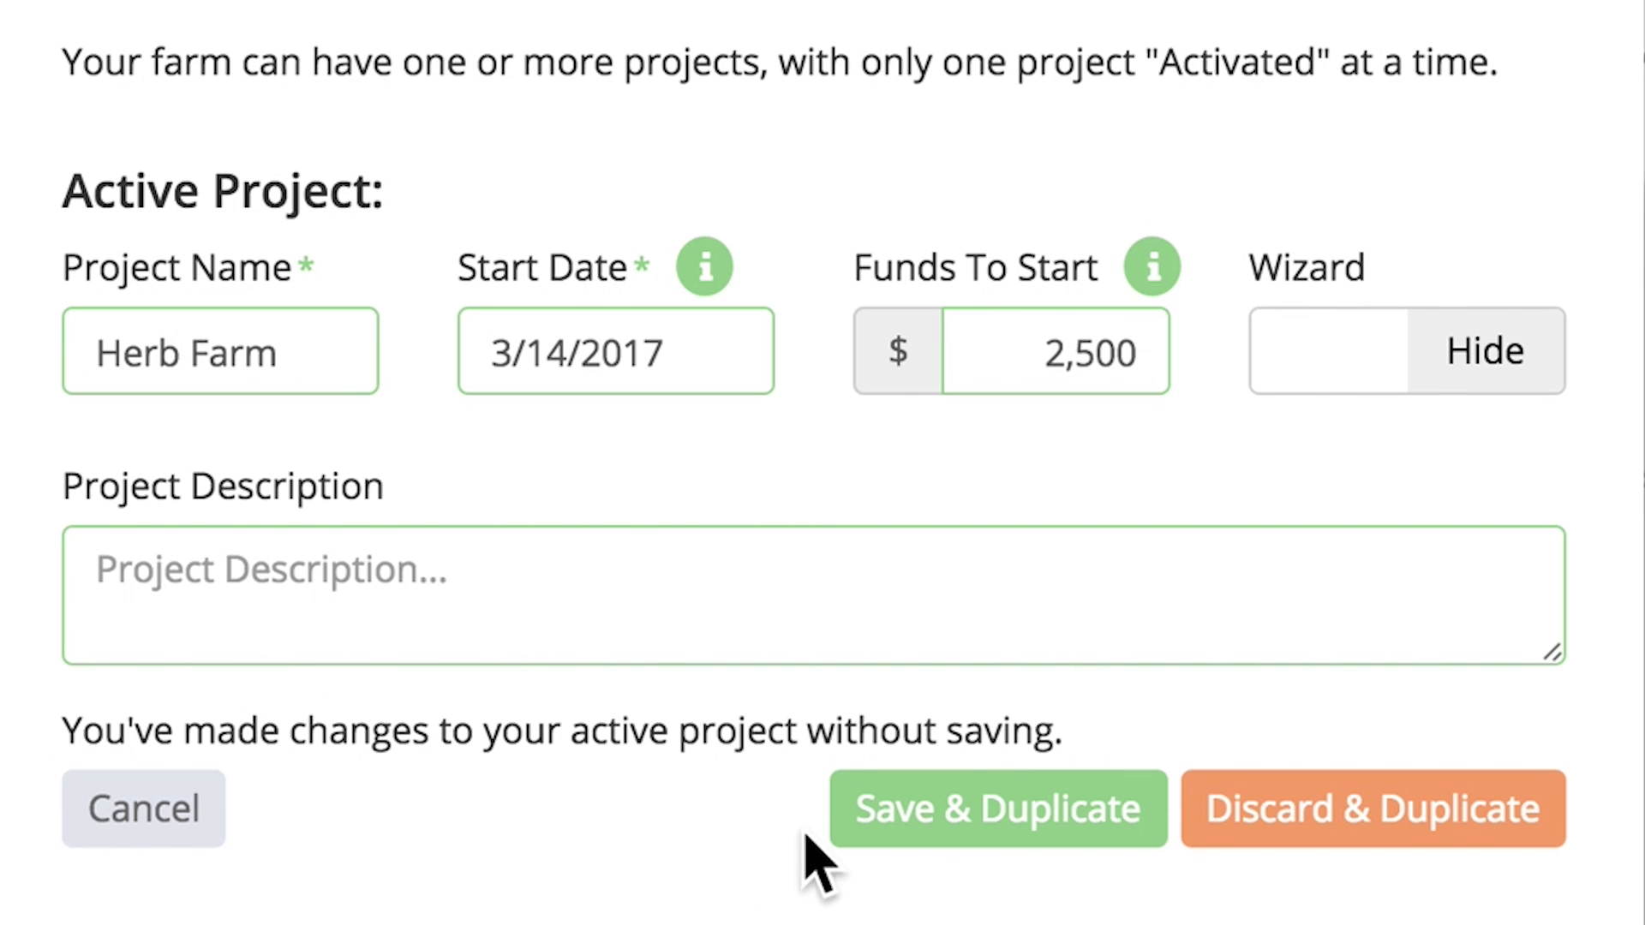
left_click(967, 828)
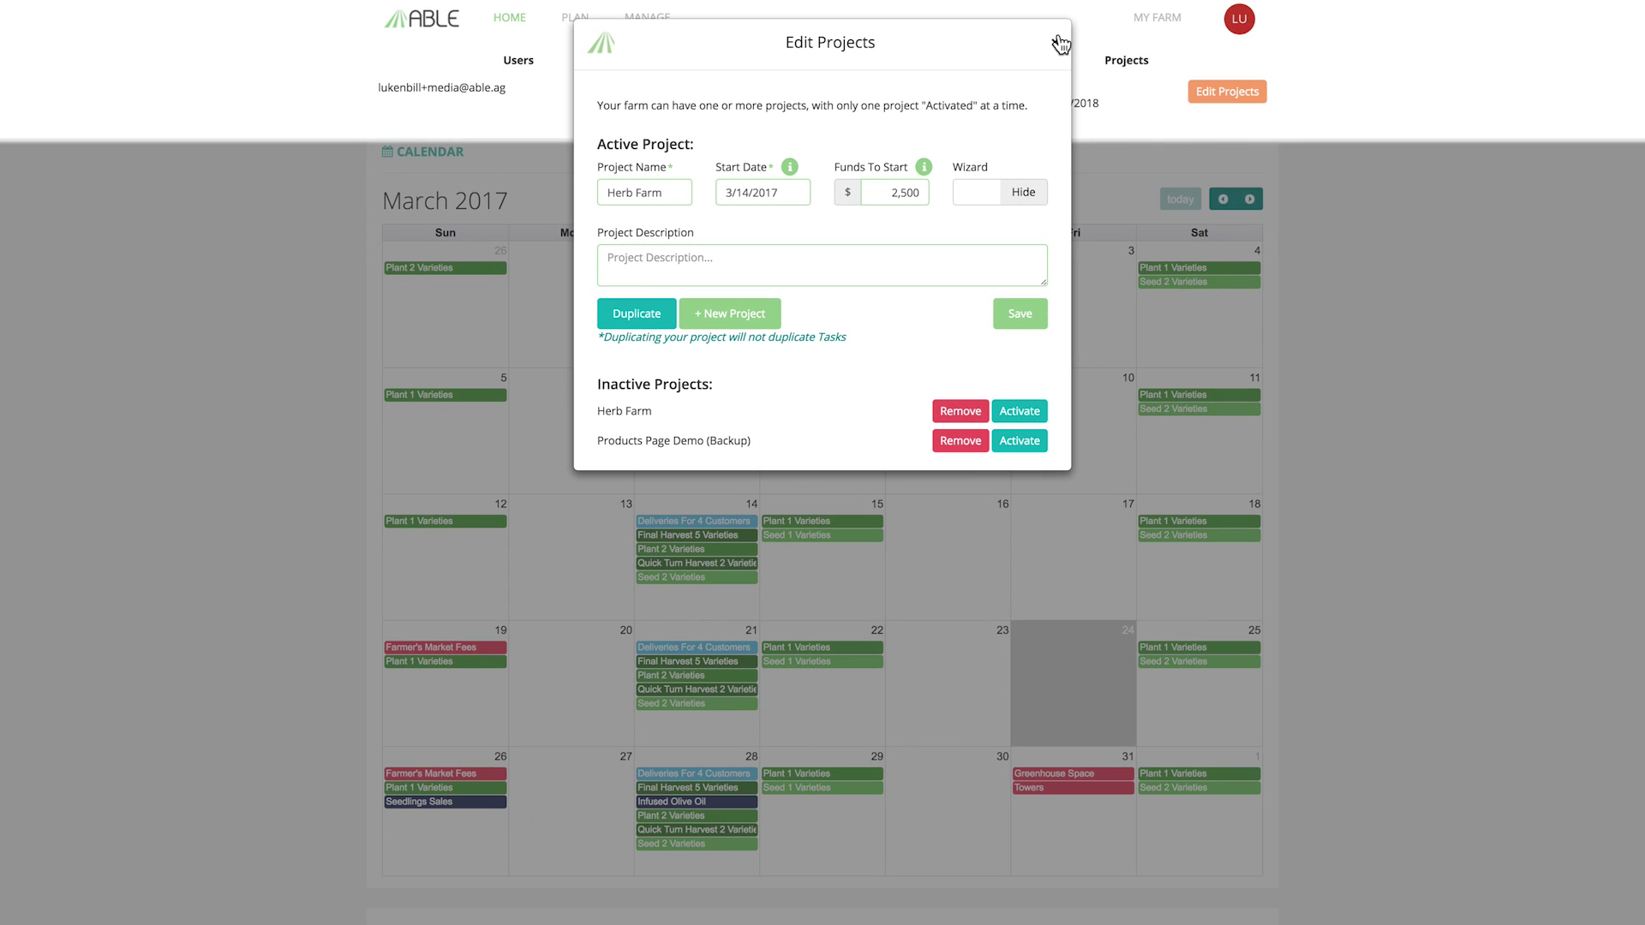
left_click(1060, 44)
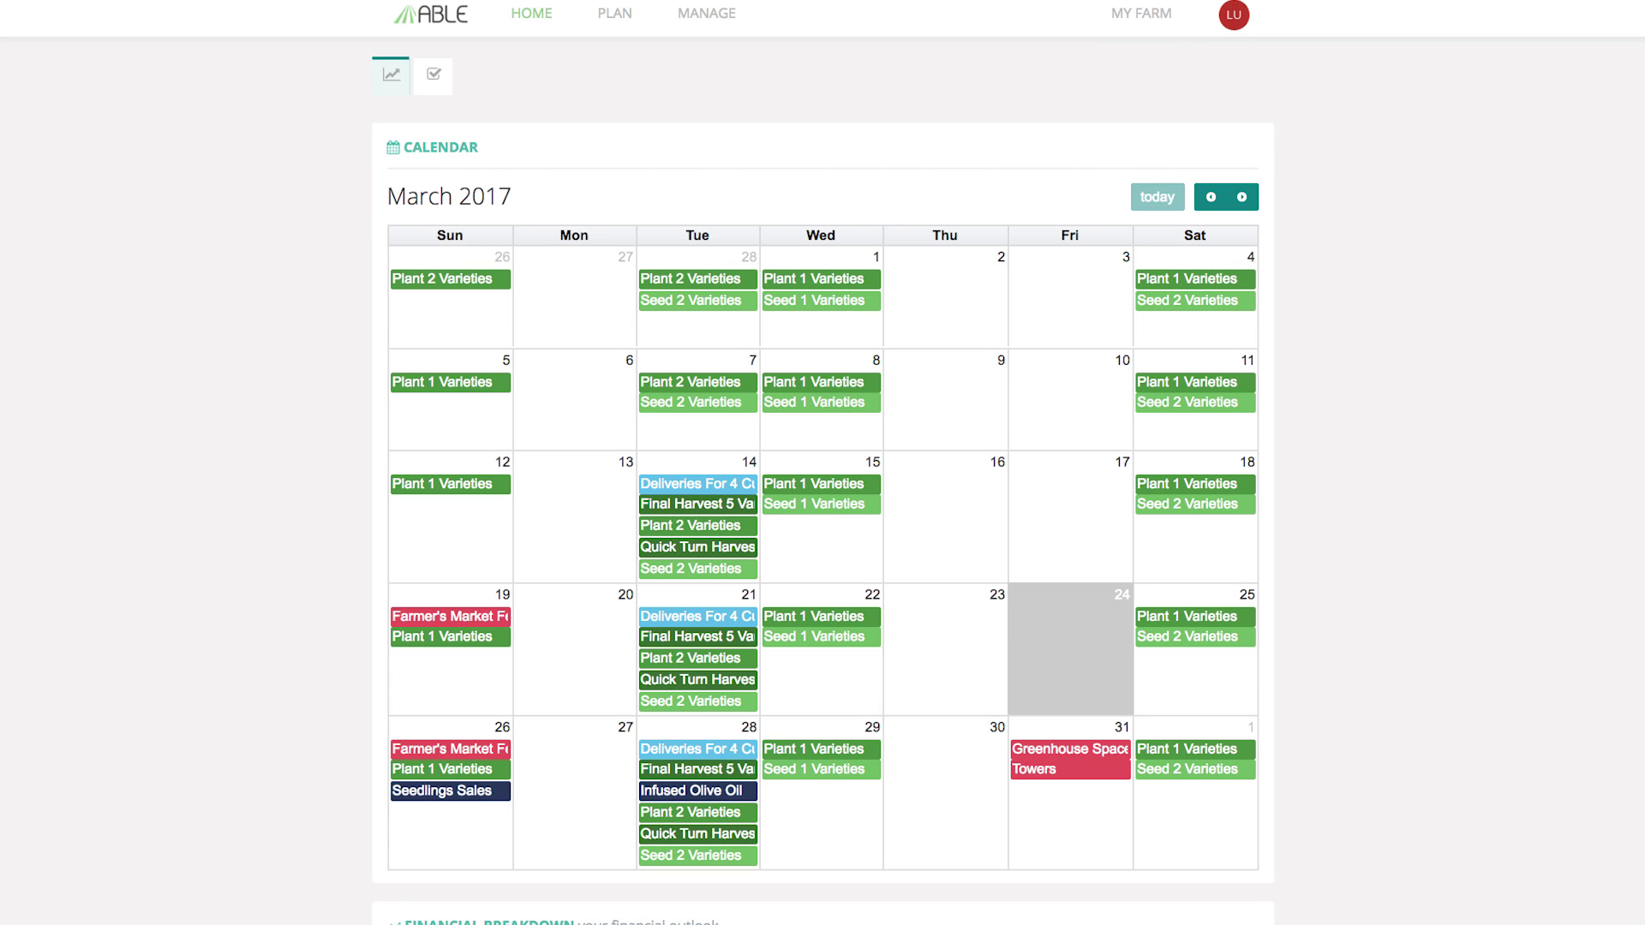
Scroll down the Home page on the way to the Manage page's task list
scroll(822, 463, "down", 10)
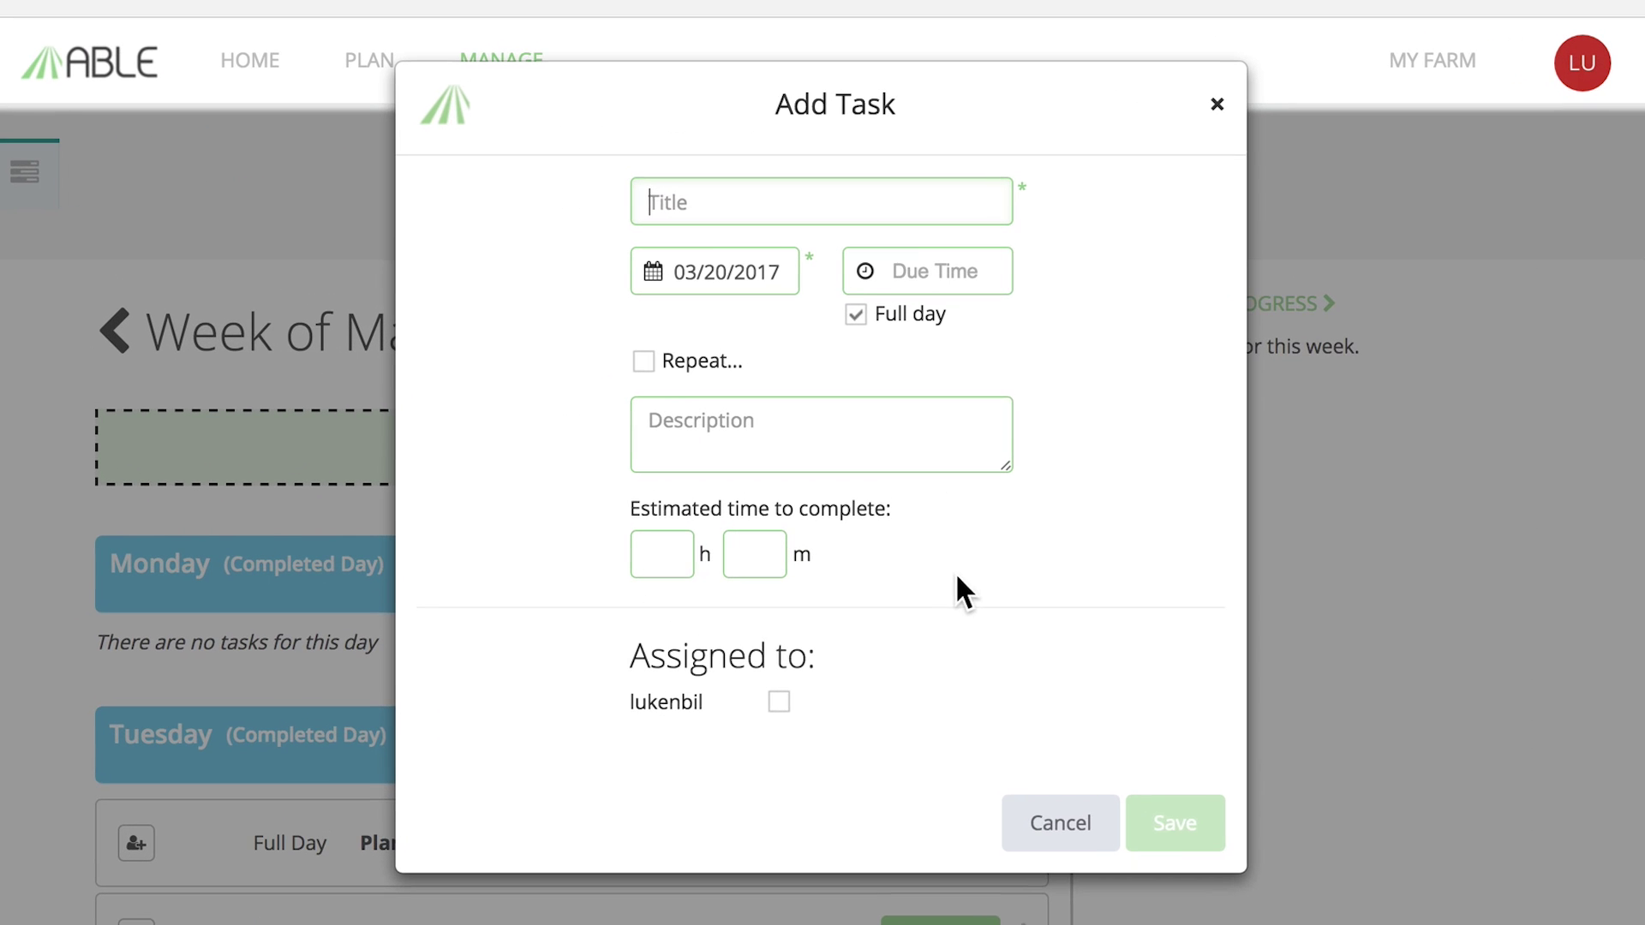
Save a 'Payroll' task dated 04/01/2017, repeating monthly, assigned to the farm's user
type("Payroll")
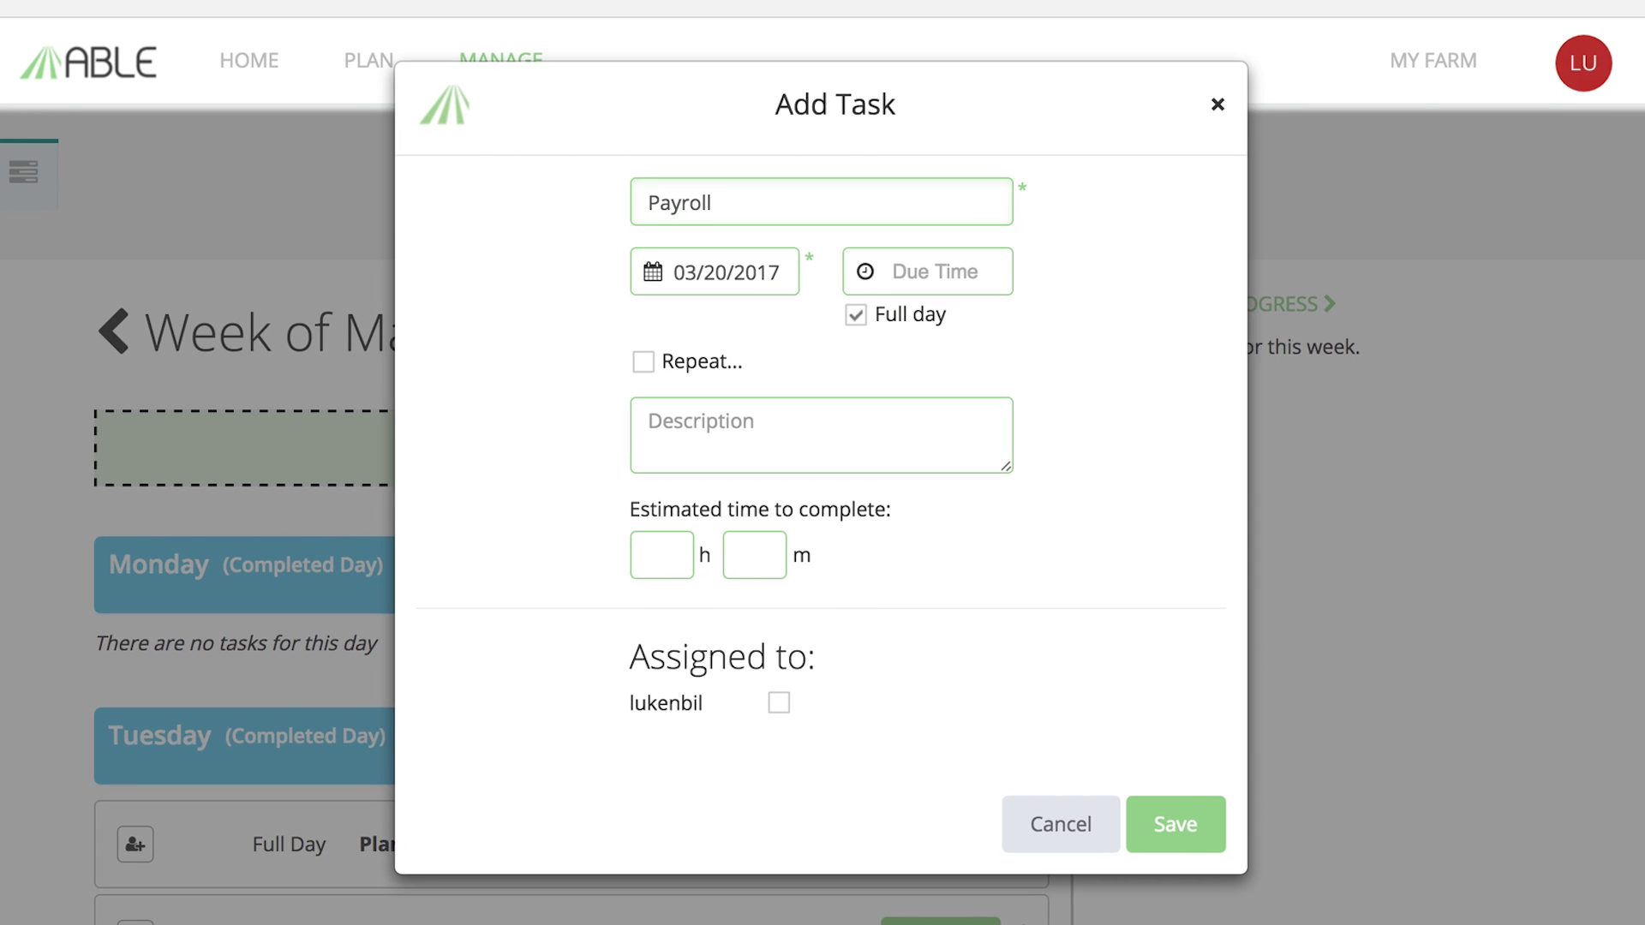
left_click(734, 271)
left_click(948, 334)
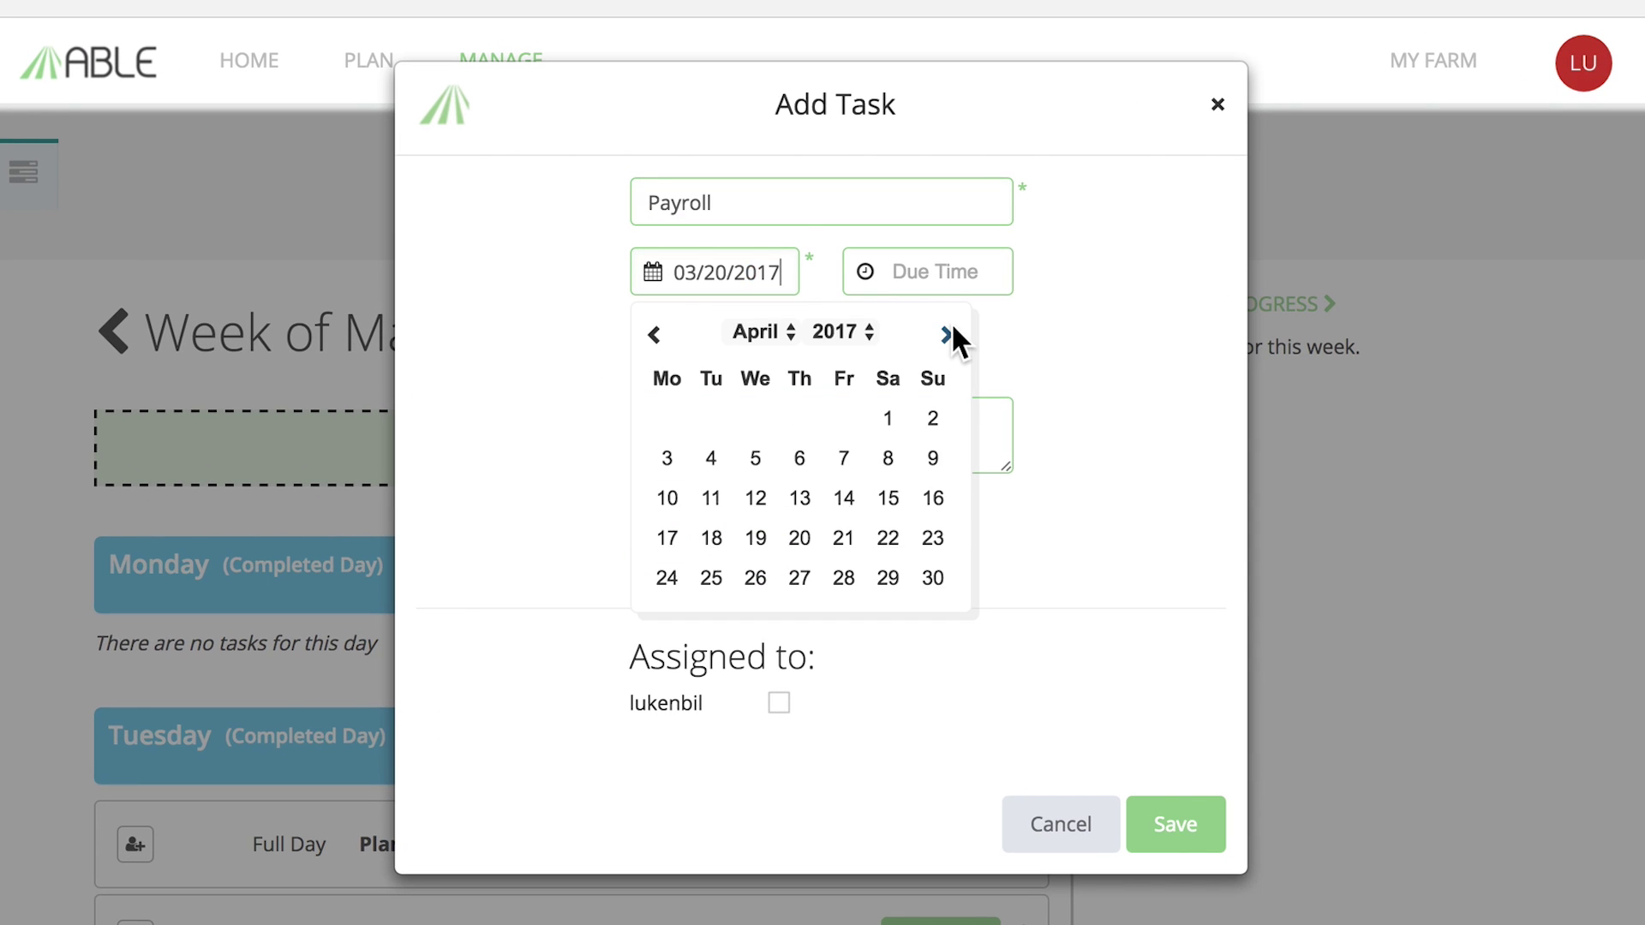
left_click(889, 417)
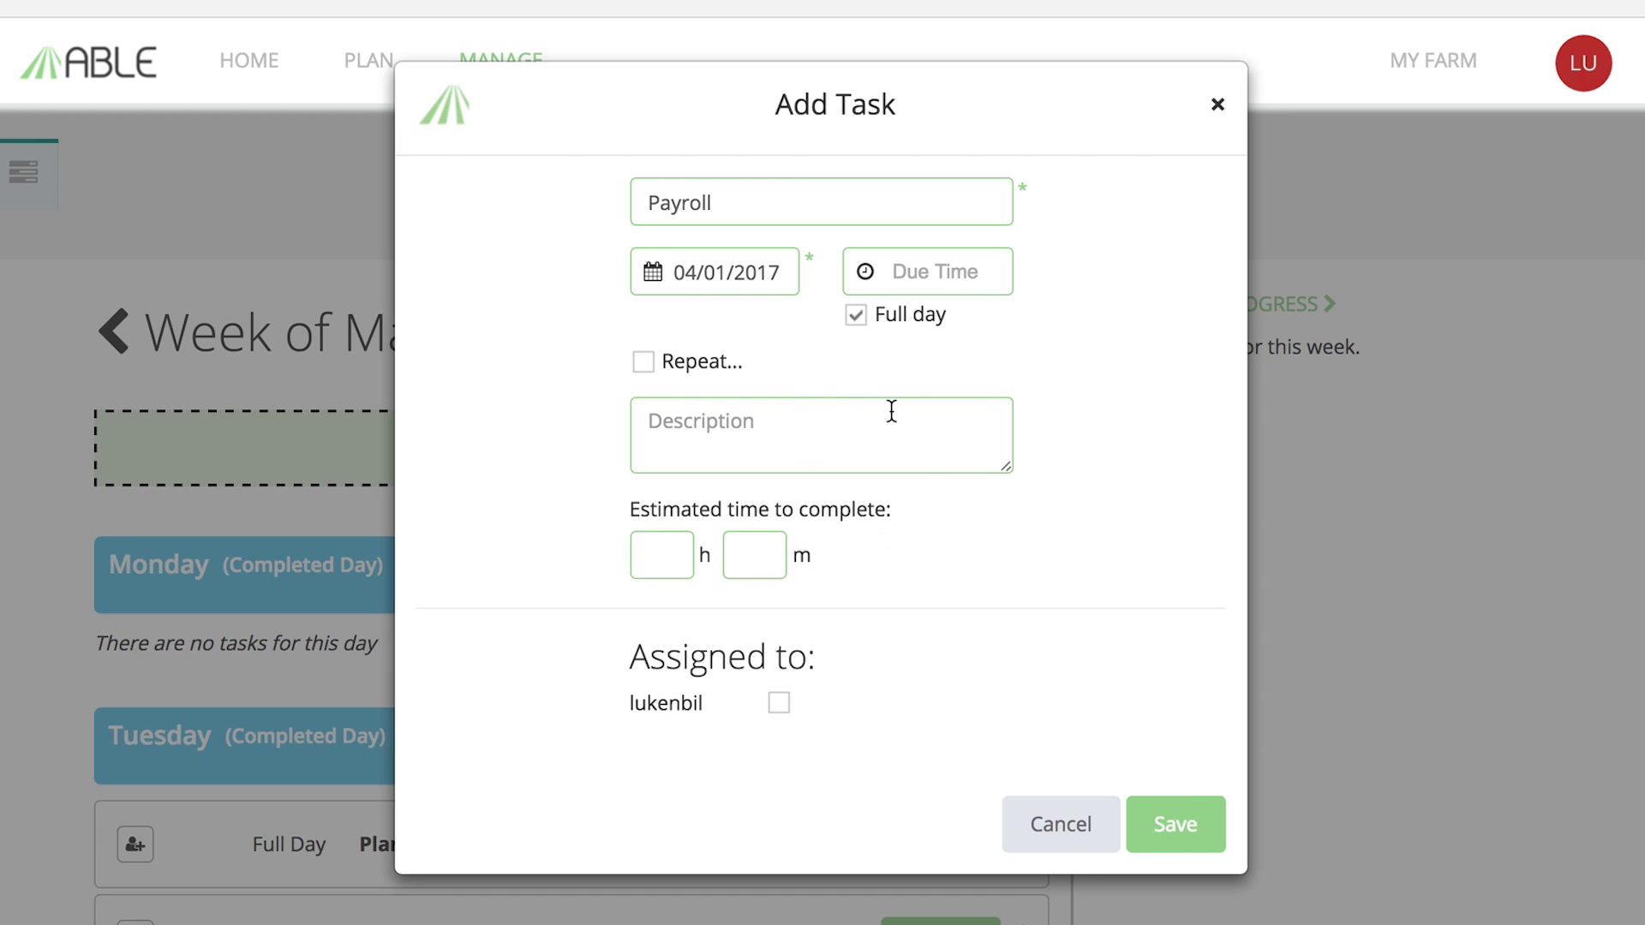
left_click(642, 362)
left_click(676, 438)
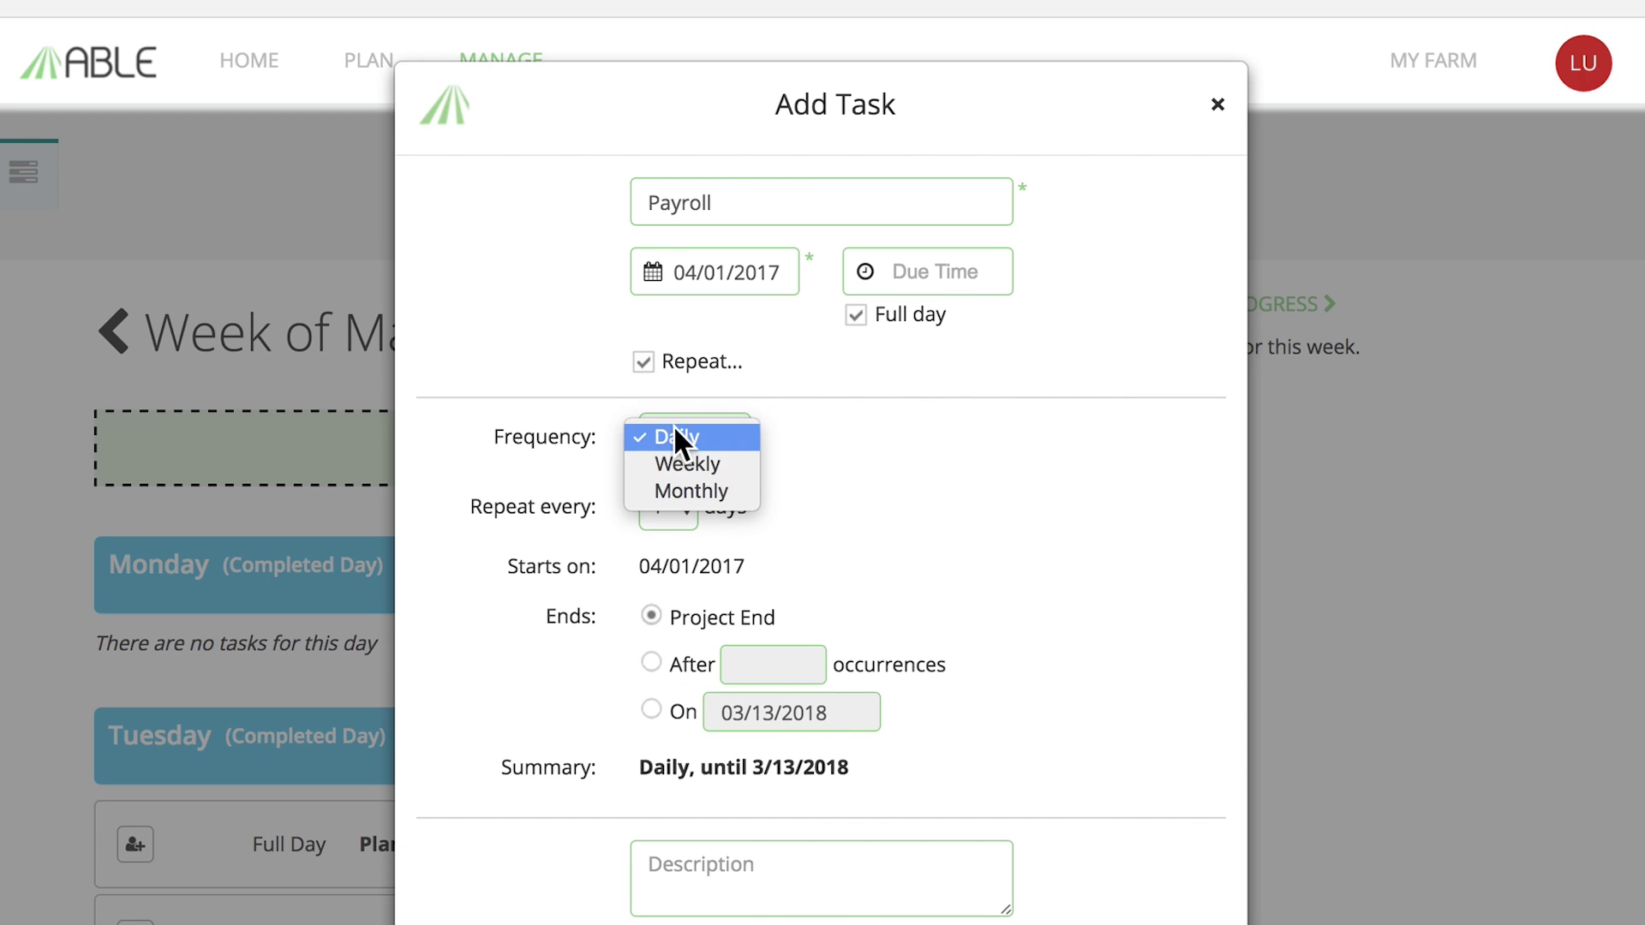
left_click(685, 484)
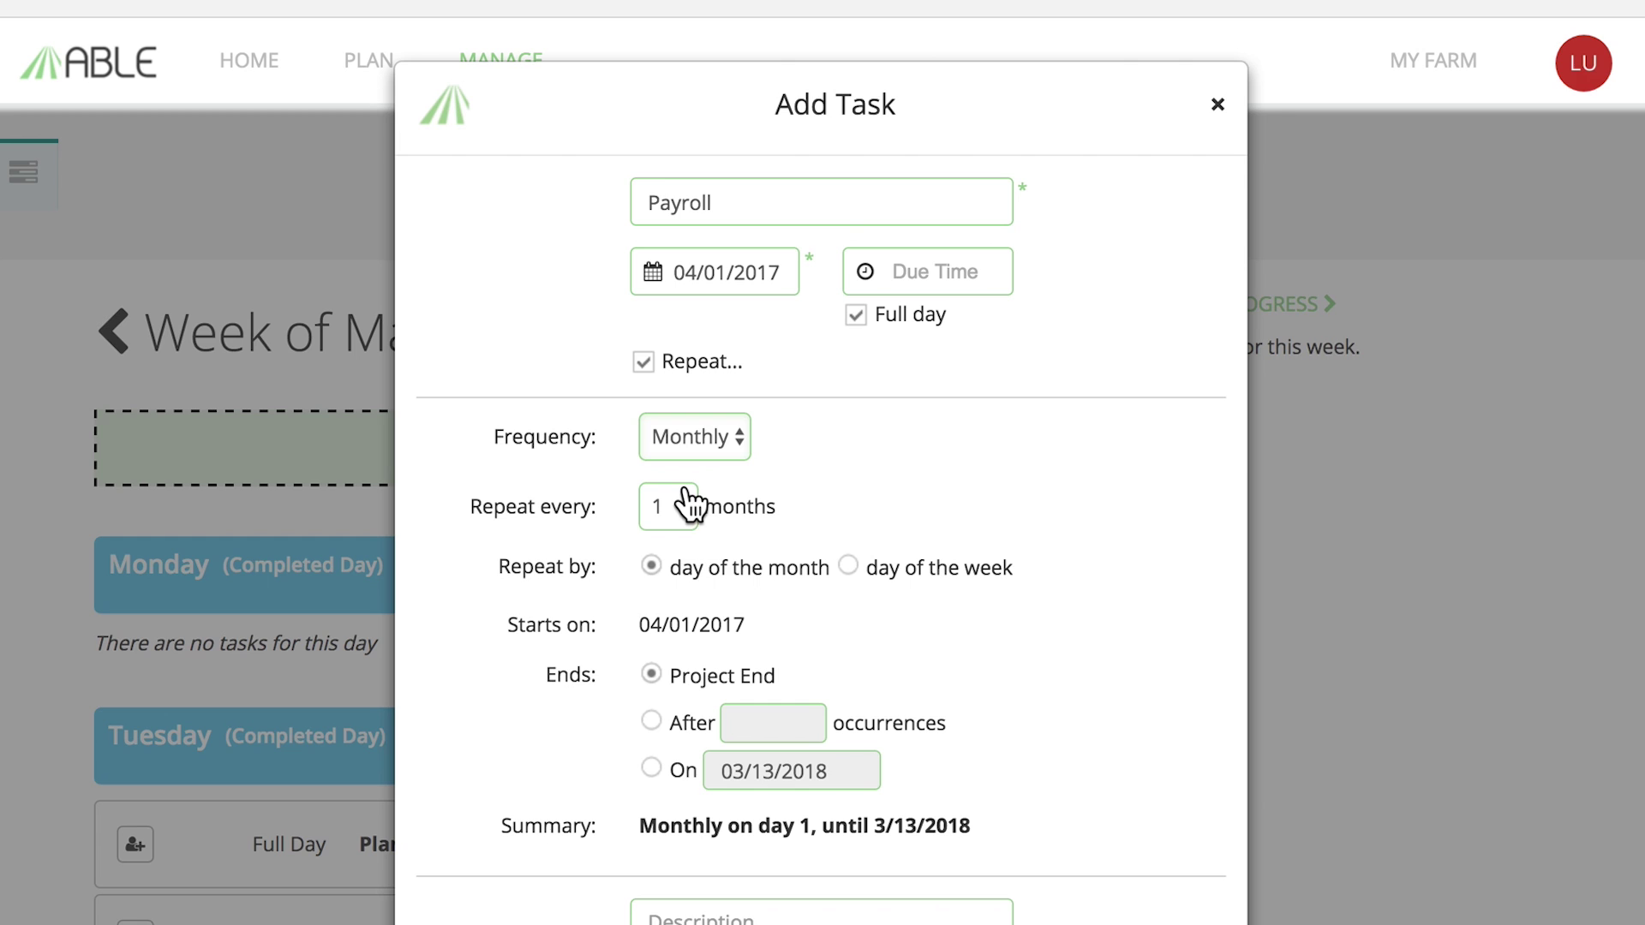
scroll(686, 502, "down", 5)
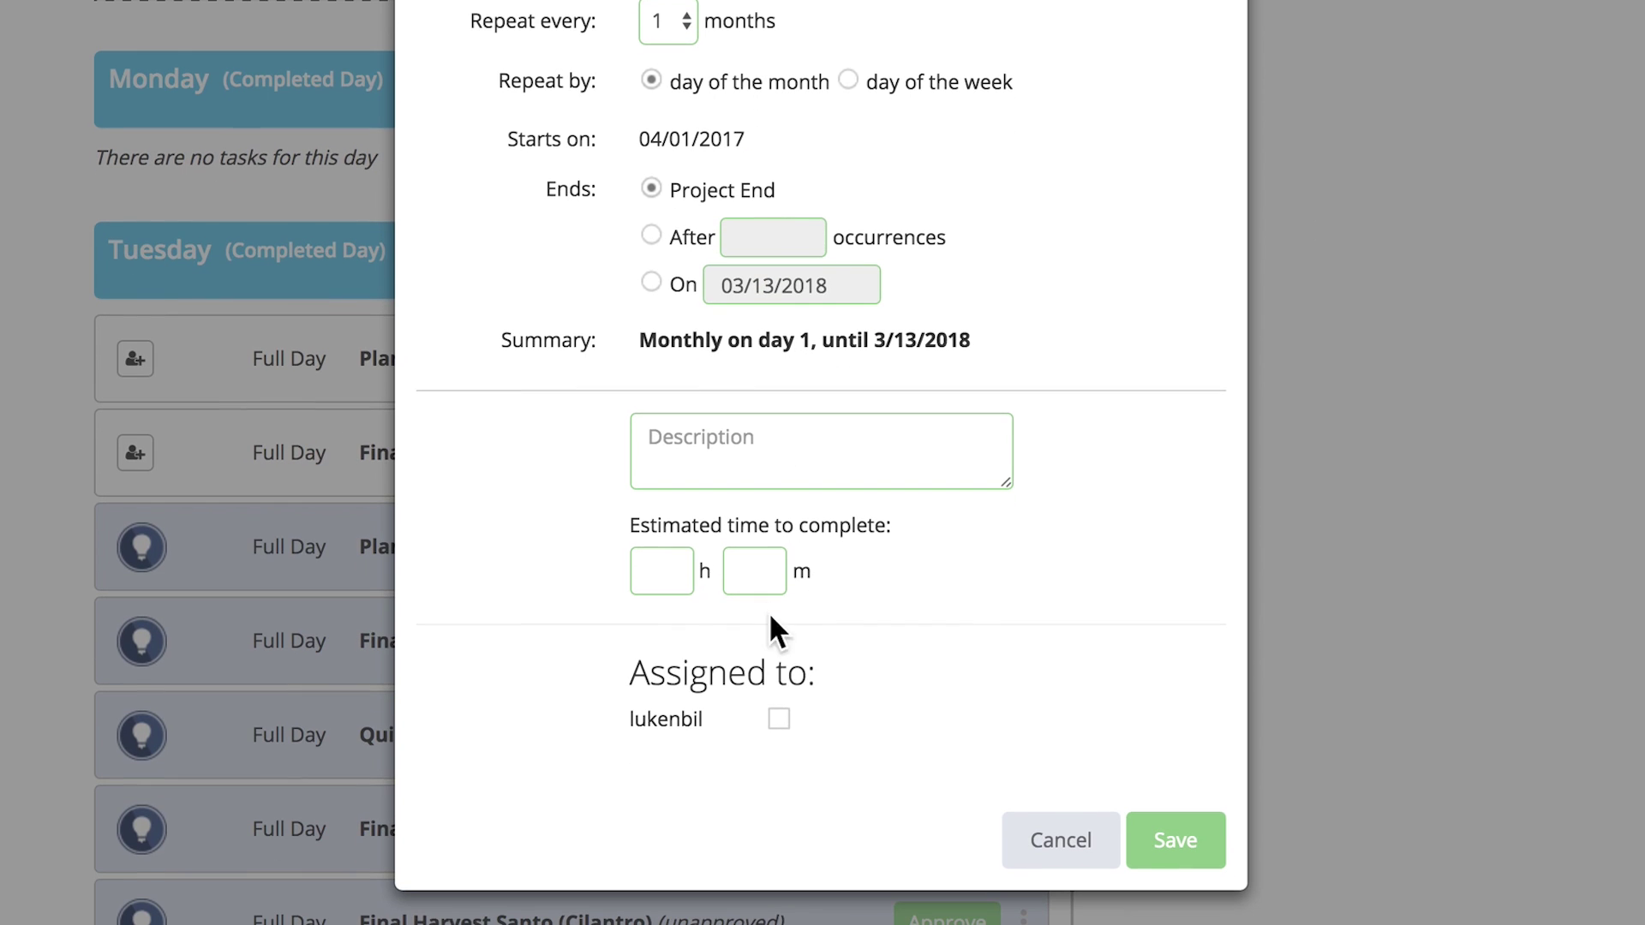
left_click(777, 721)
left_click(1173, 847)
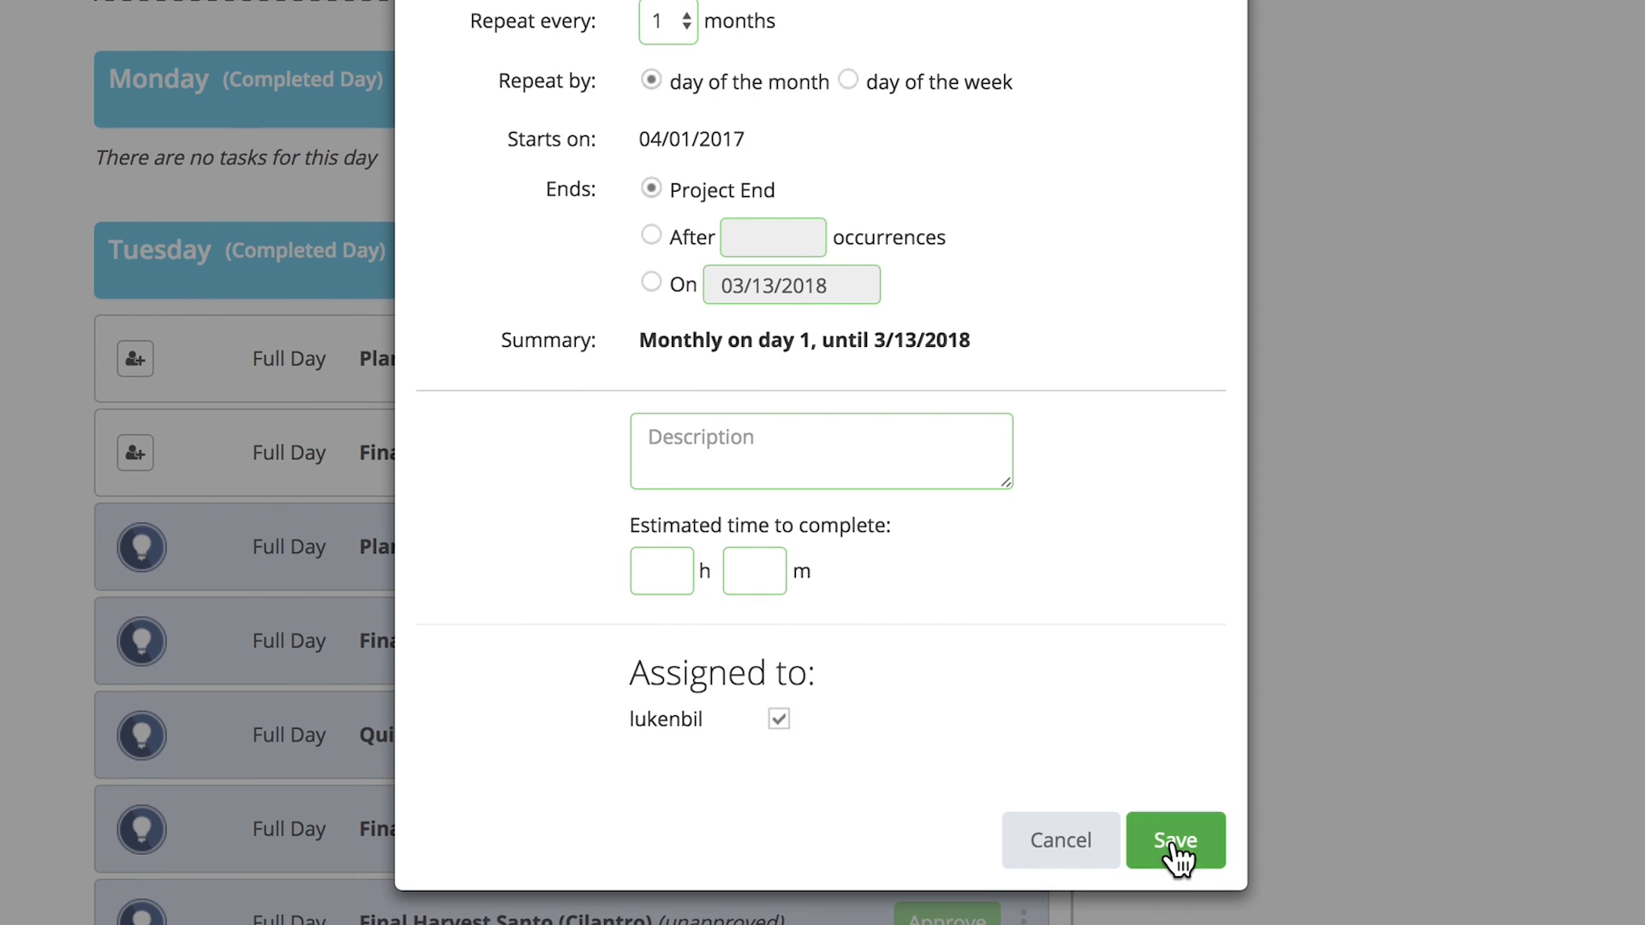